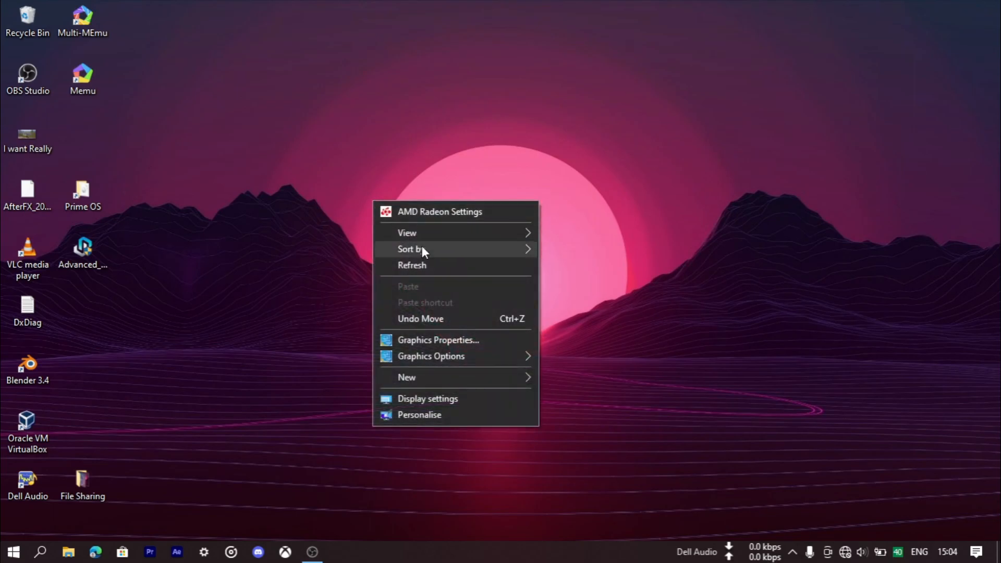
- Open the Prime OS folder from the desktop, display its contents as medium icons and select the ISO file
left_click(436, 271)
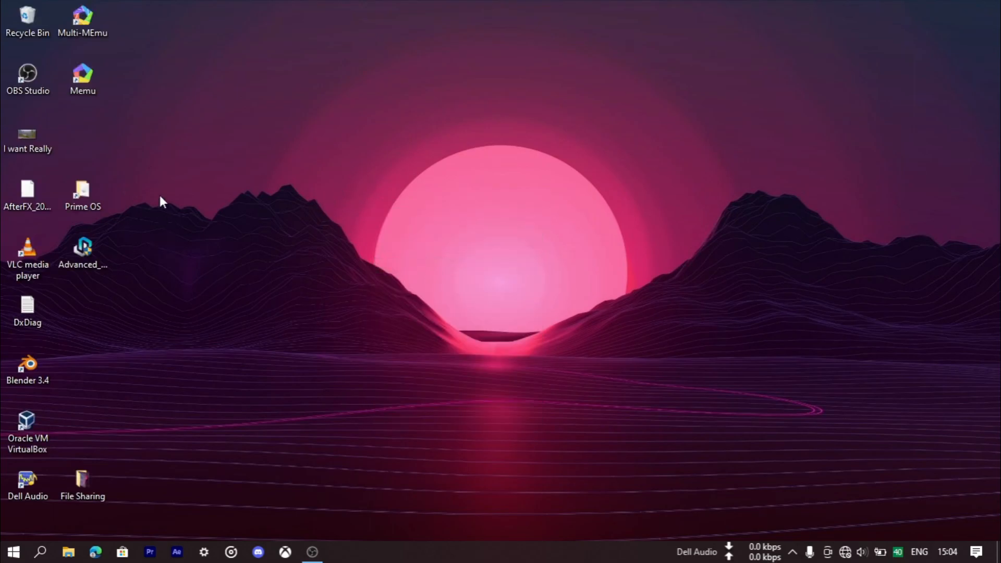
double_click(86, 194)
right_click(454, 260)
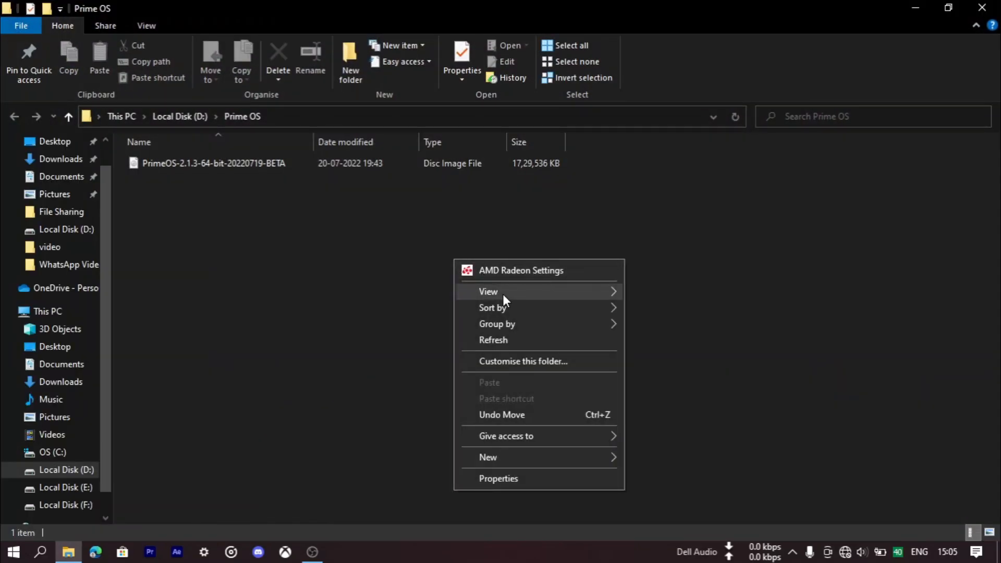
mouse_move(502, 294)
left_click(705, 325)
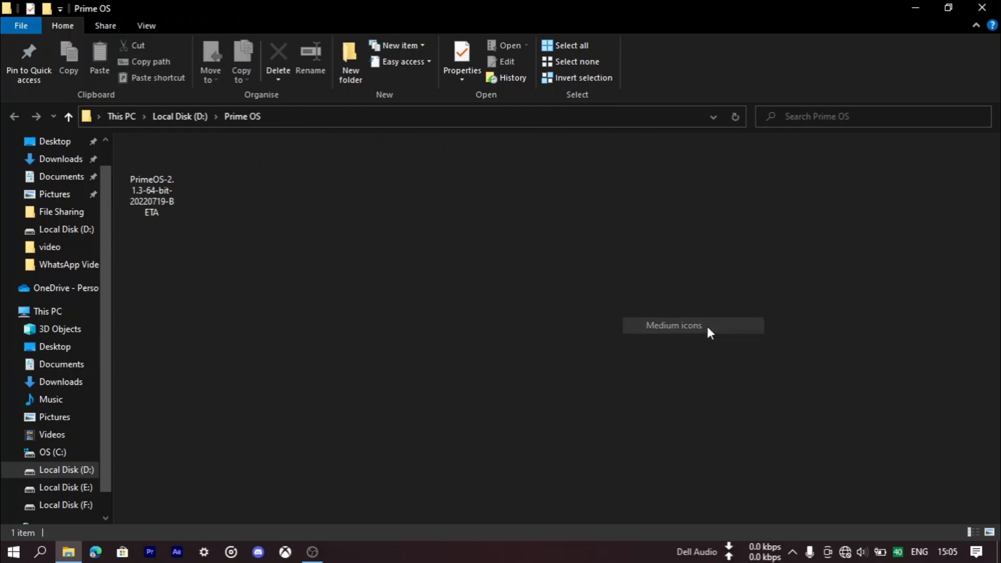
left_click_drag(245, 199, 168, 186)
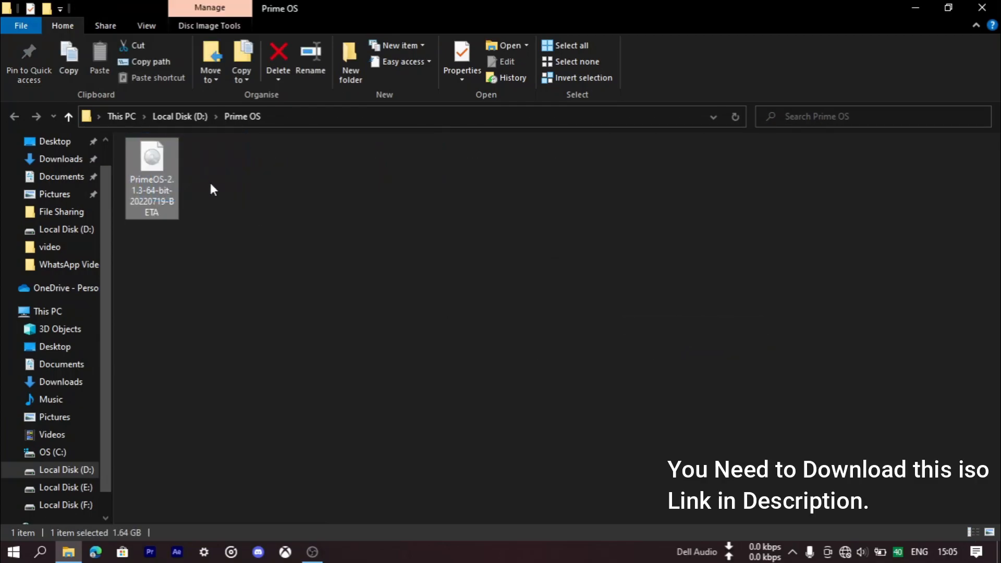
- Inspect the properties of the PrimeOS-2.1.3-64-bit-20220719-BETA disc image, then close its dialog and the folder
right_click(166, 177)
left_click(228, 526)
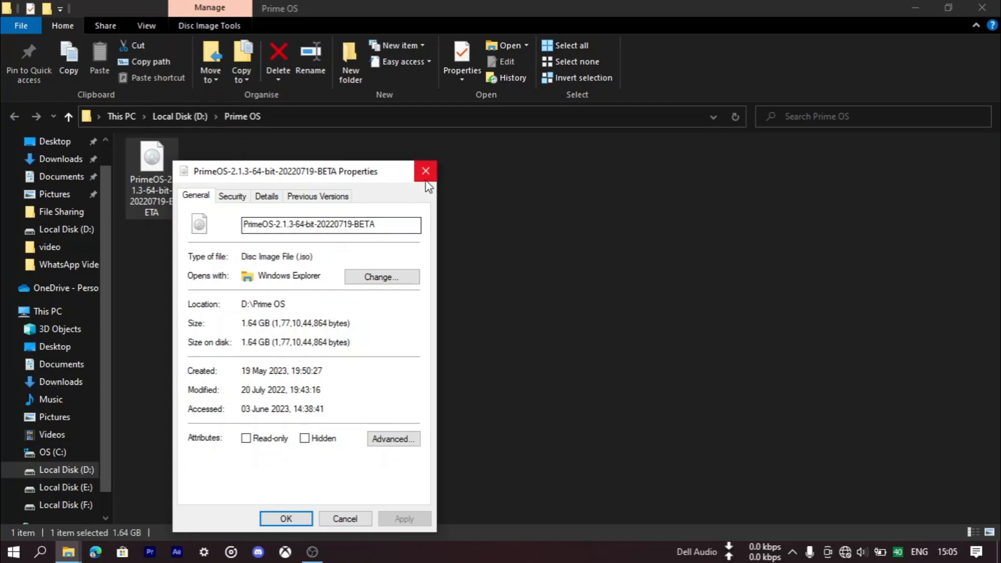
left_click_drag(389, 233, 223, 225)
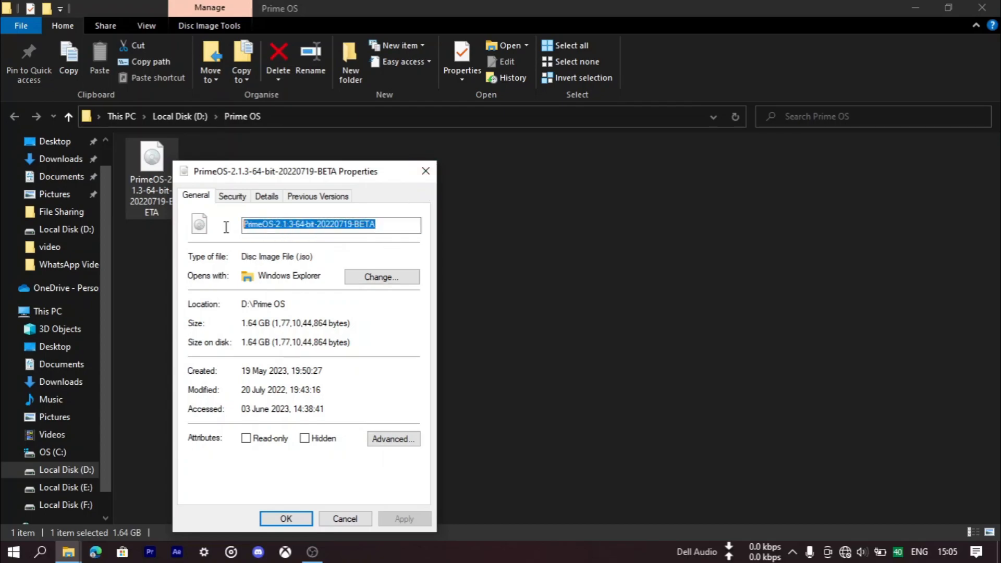
left_click(374, 230)
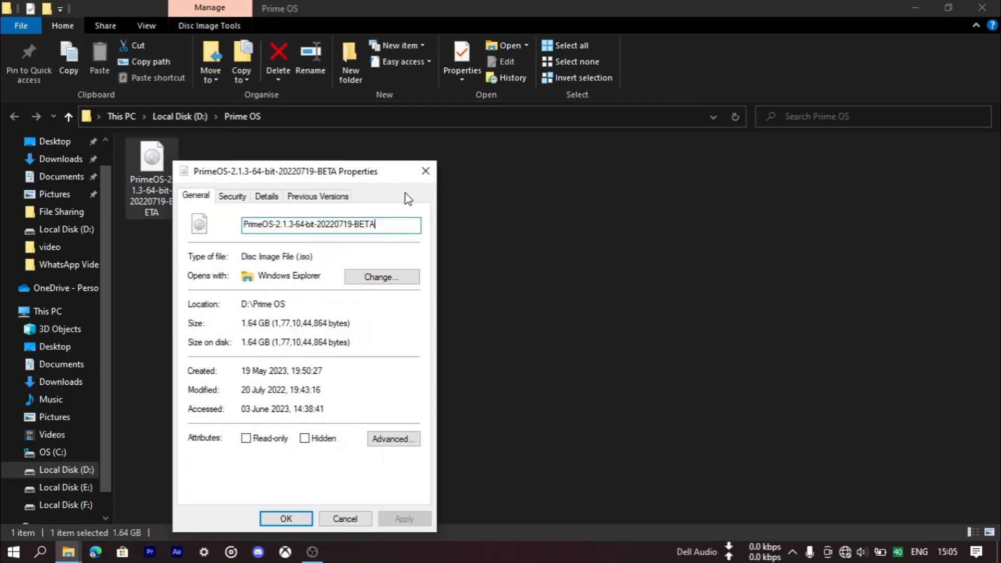
left_click(430, 167)
left_click(982, 7)
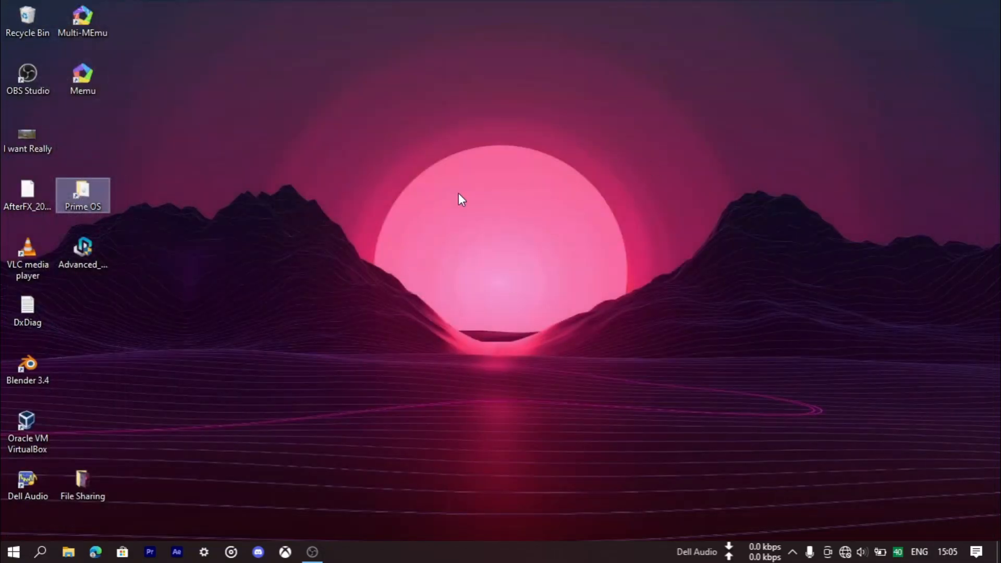
- Move the Advanced_Android-x86_Installer_v1.8_Full file to a free spot on the desktop and run it as administrator, allowing it past SmartScreen
left_click(85, 250)
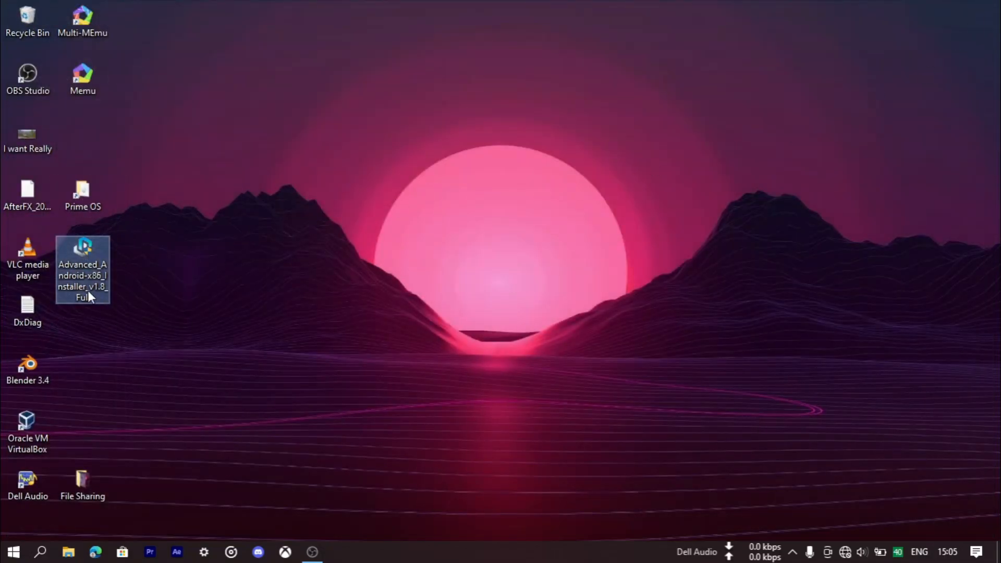
left_click_drag(83, 280, 193, 223)
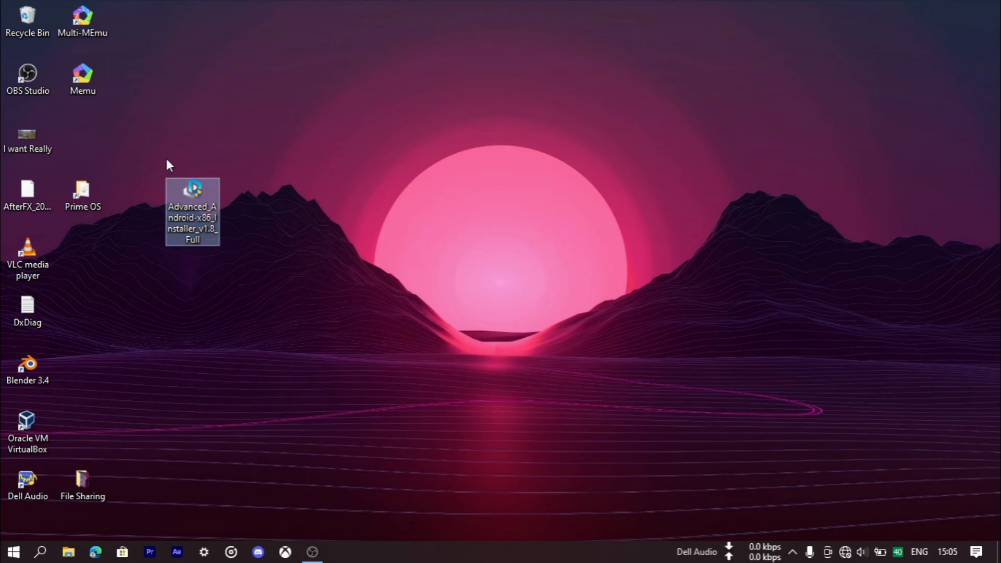
right_click(204, 218)
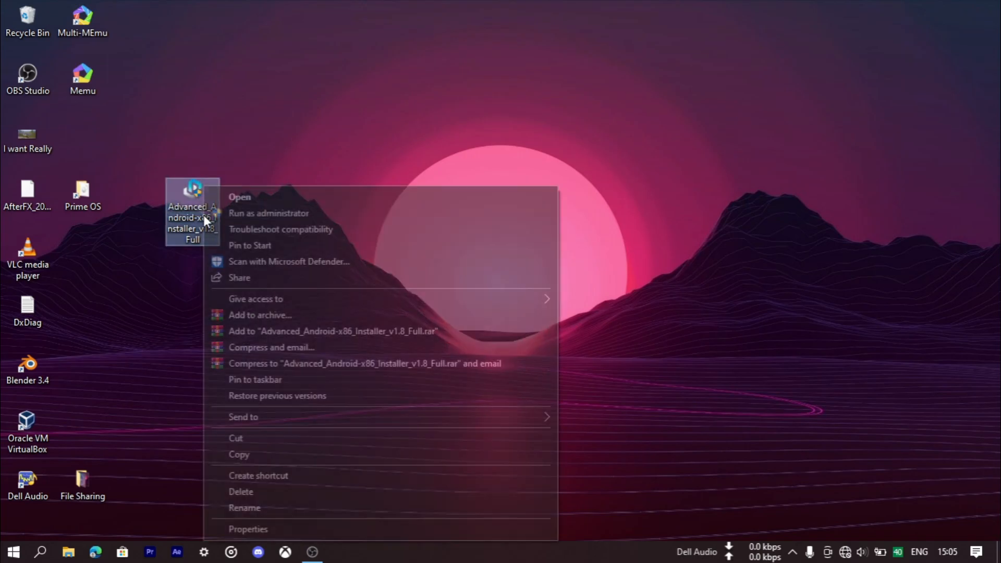
left_click(287, 216)
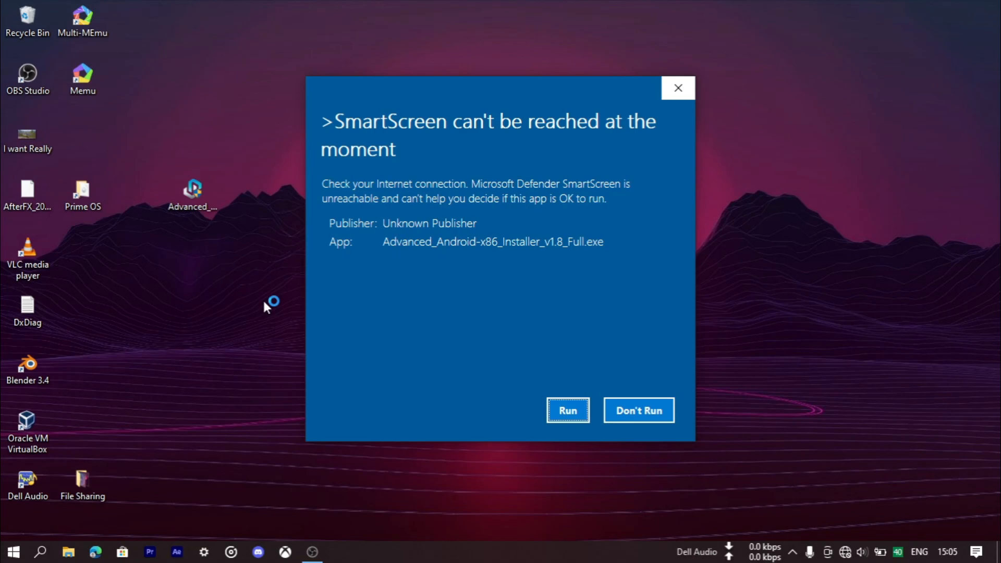
left_click(578, 412)
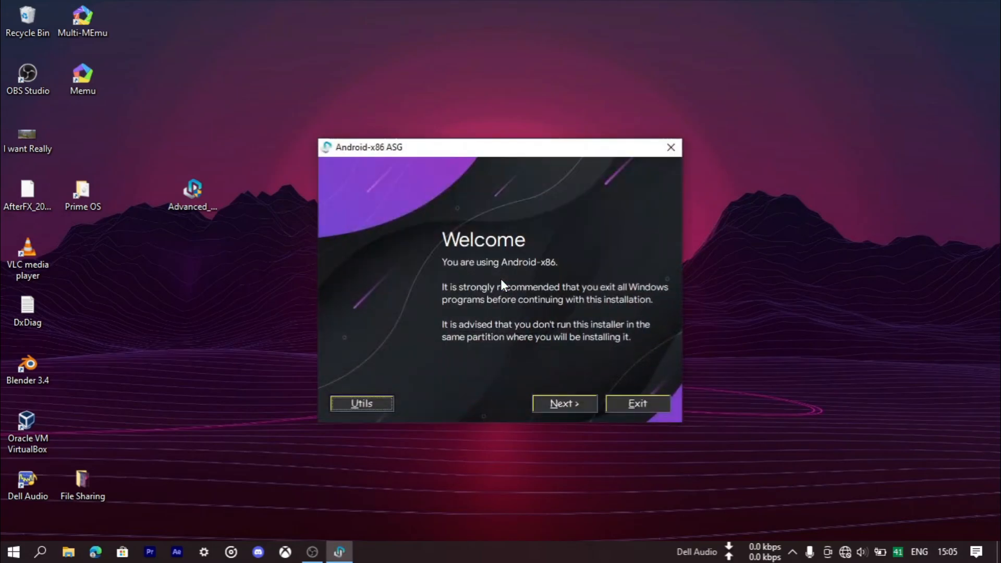
- Proceed from the installer's welcome page and load the PrimeOS-2.1.3-64-bit-20220719-BETA image from the Prime OS folder as the OS package
left_click_drag(400, 148, 442, 102)
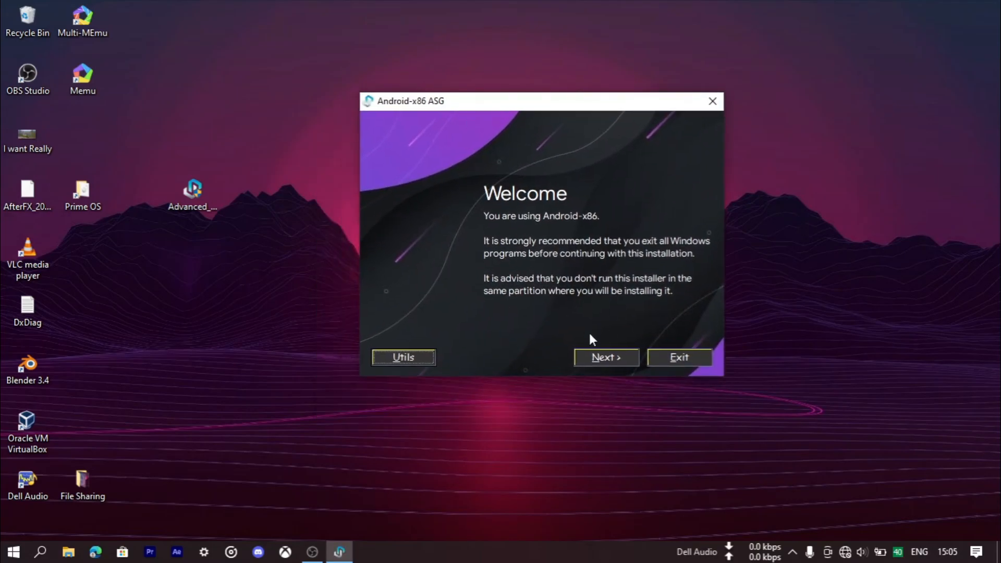
left_click(587, 358)
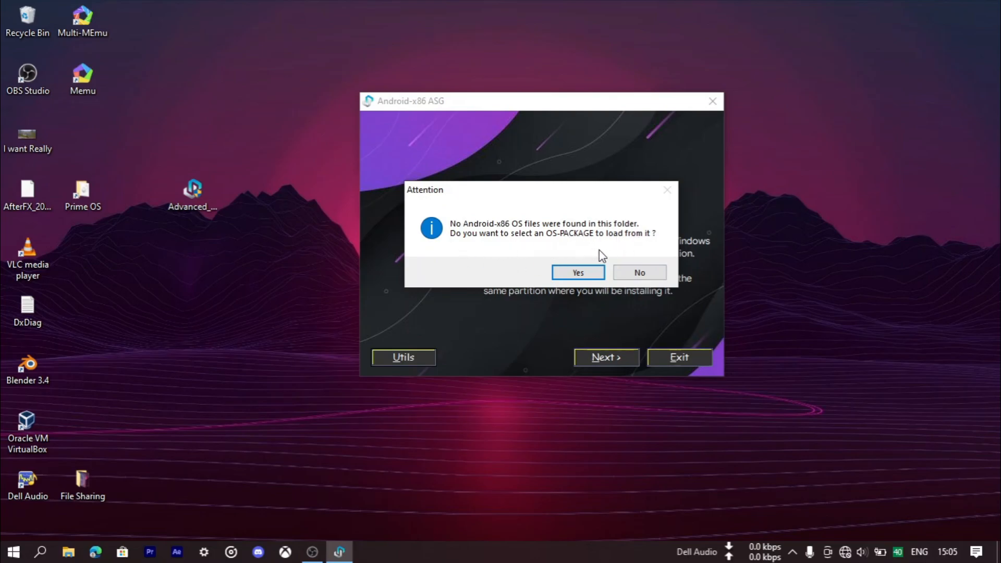
left_click(579, 272)
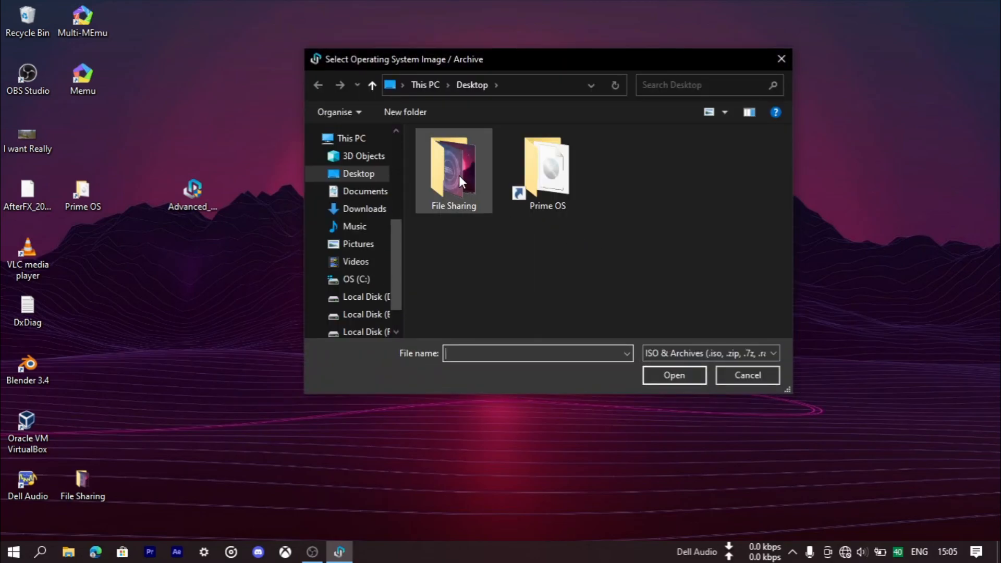
double_click(532, 179)
double_click(480, 153)
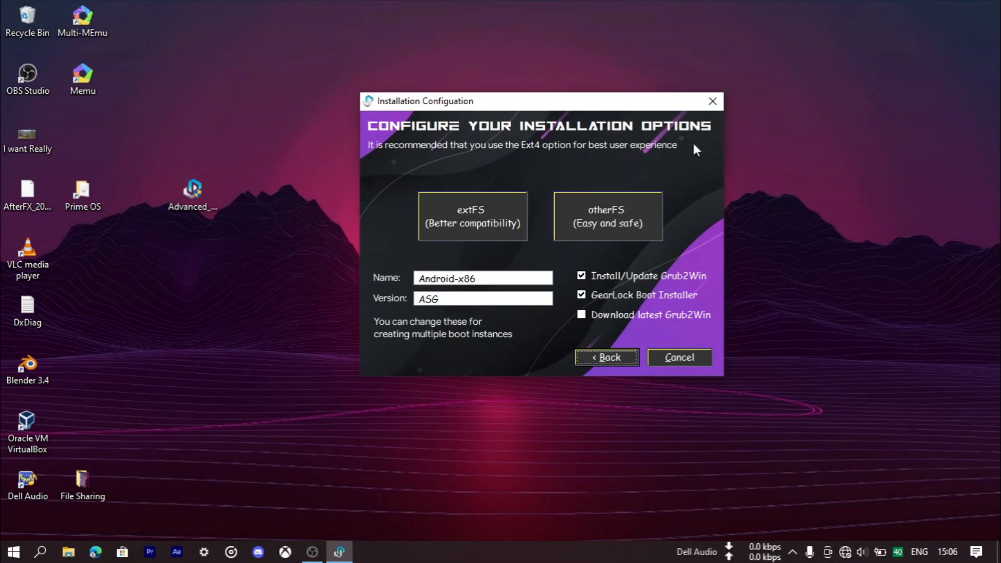
- Choose the otherFS installation type with a 32 GB data.img size
left_click(617, 221)
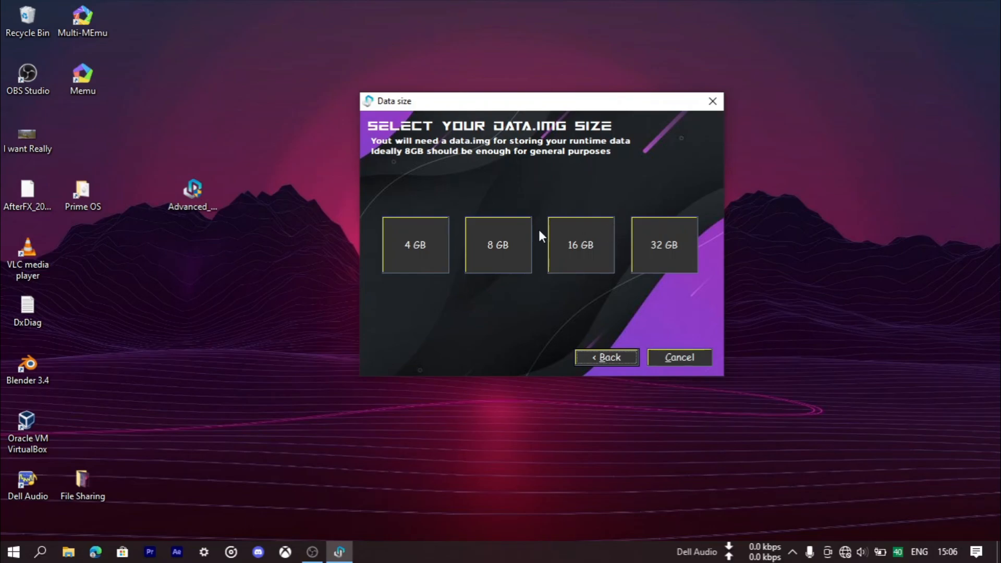
left_click(666, 239)
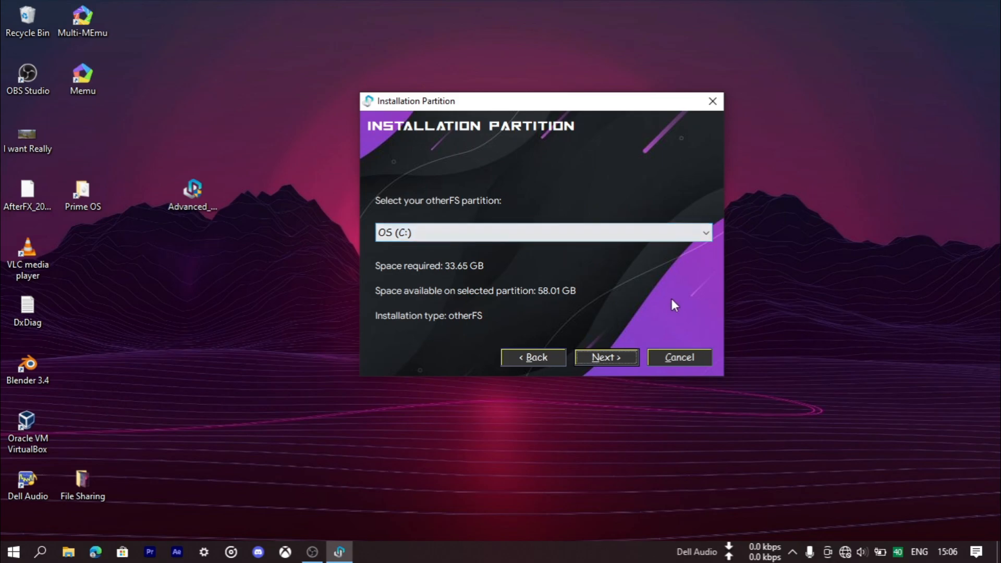
- Review the partitions offered for installation and check the free space on each drive in File Explorer
left_click(486, 241)
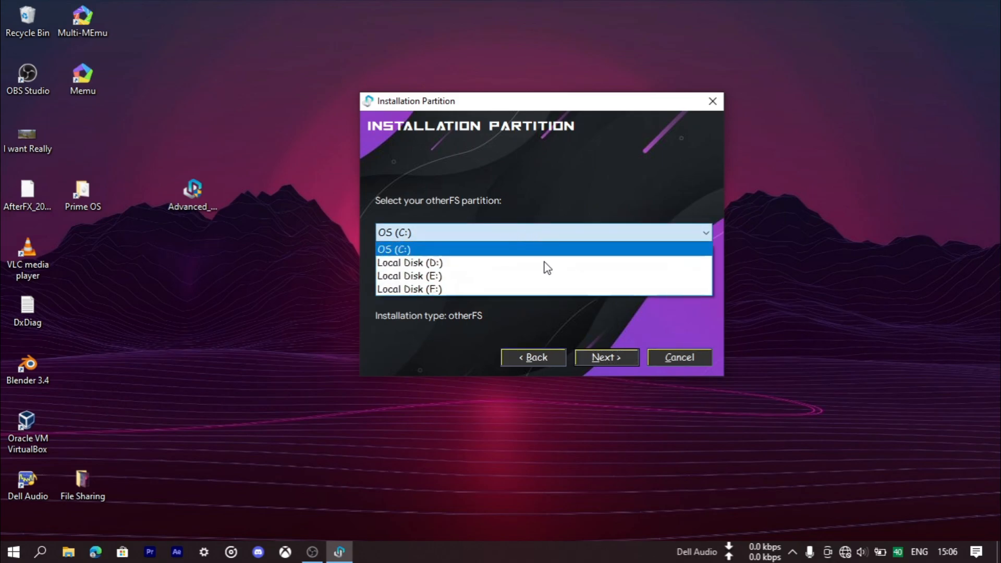
left_click(472, 346)
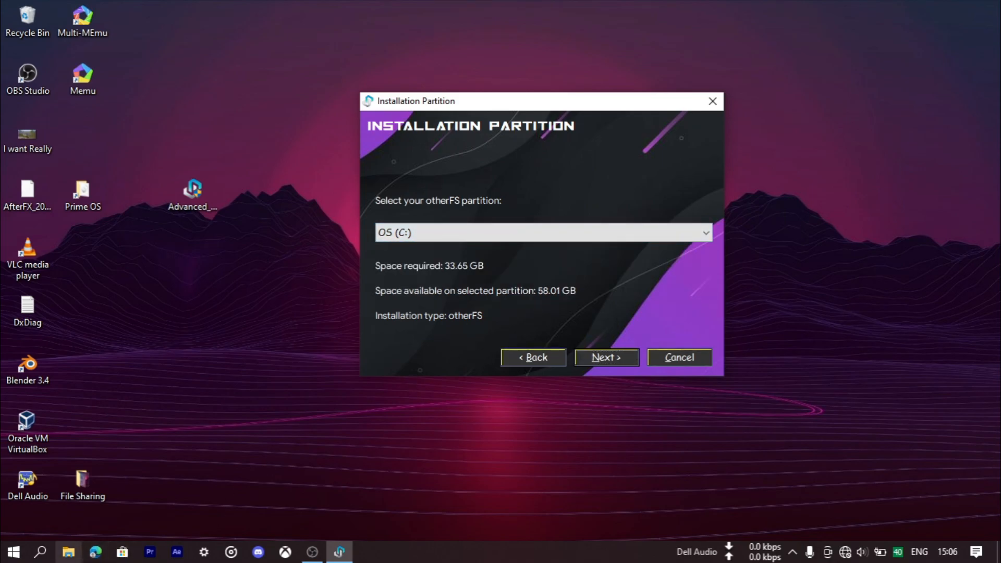
left_click(68, 551)
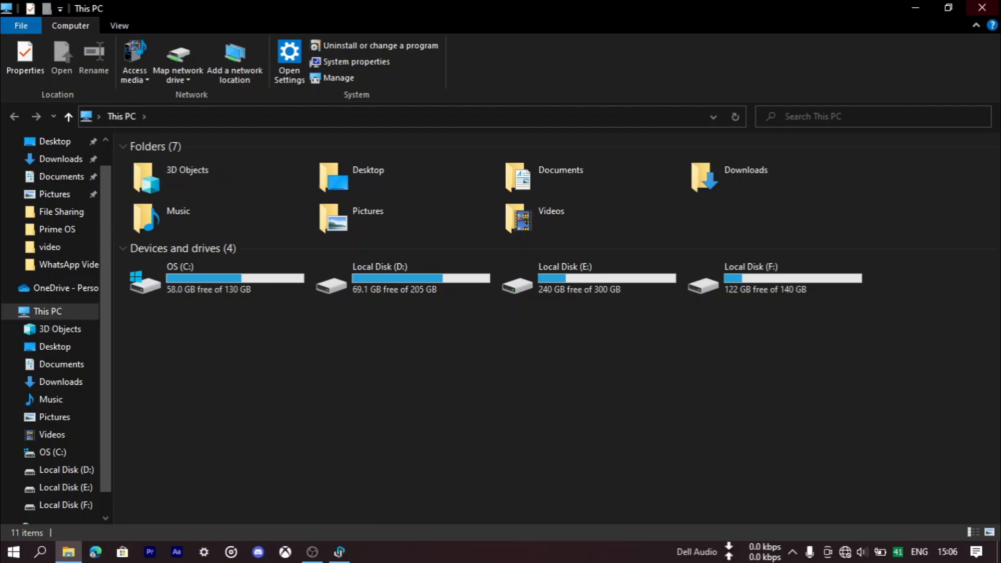
left_click(982, 8)
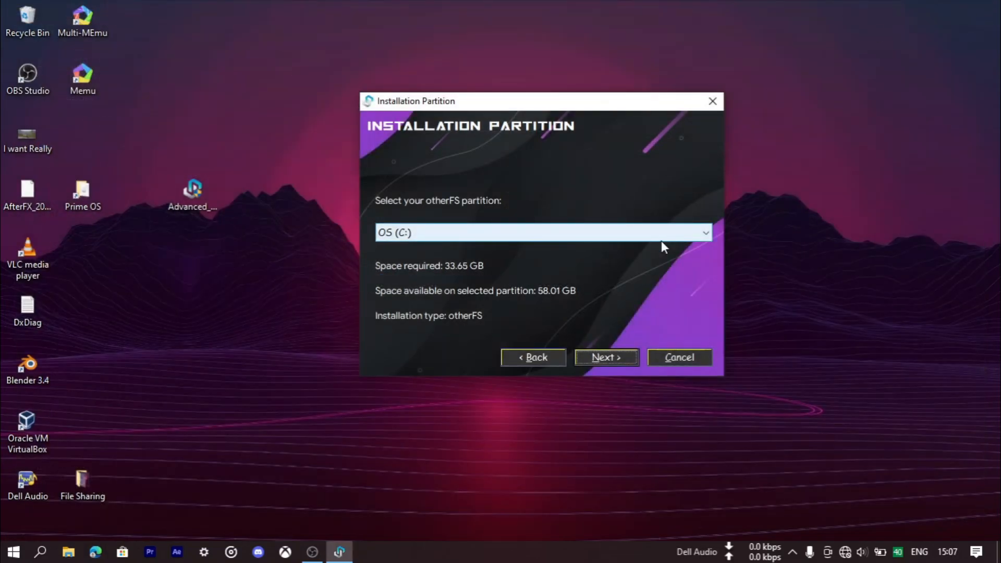
- Search Windows for "disk m" and open the Create and format hard disk partitions tool
key("super+s")
type("disk")
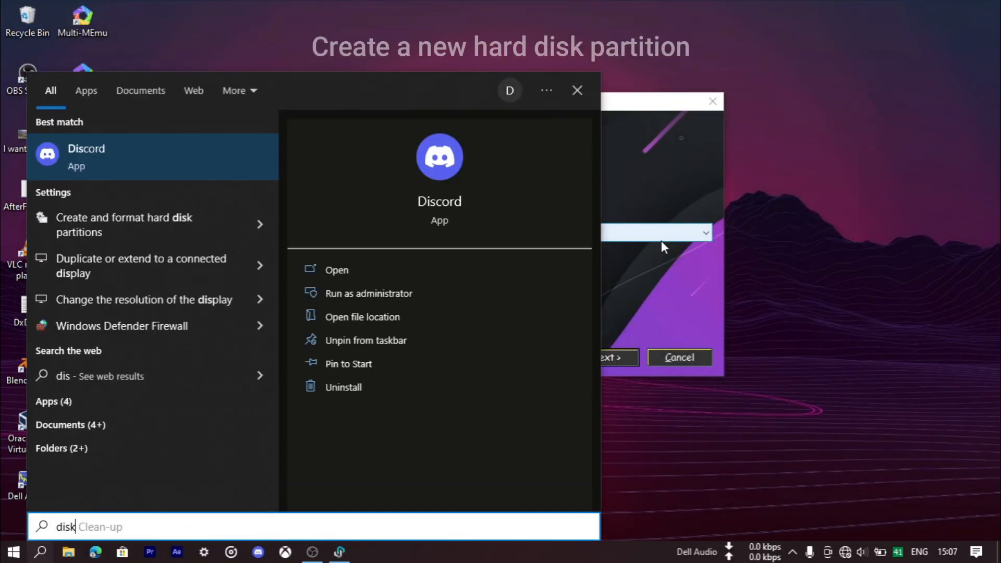
type(" m")
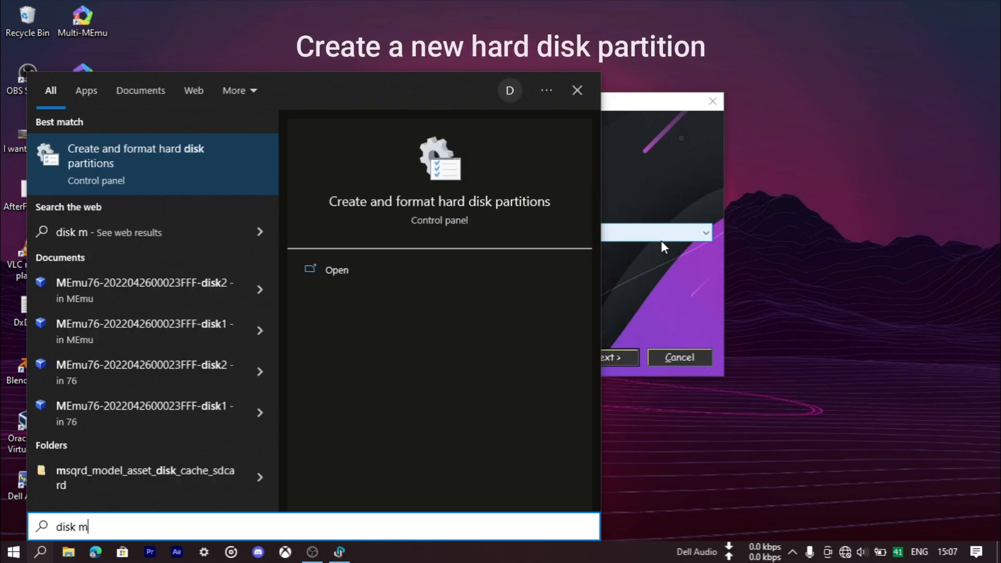
key("Return")
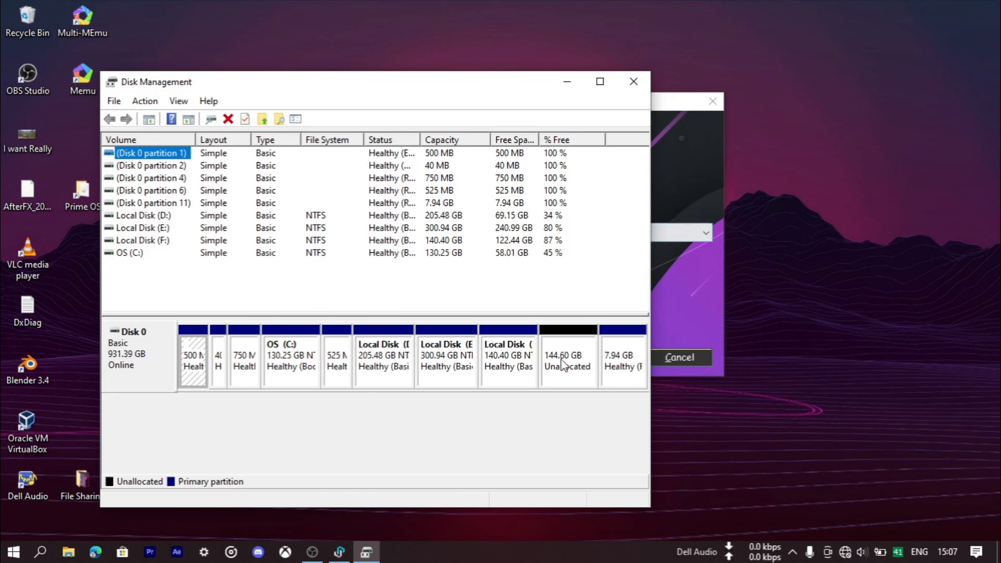
- Create a 148068 MB NTFS simple volume labelled New Volume with drive letter G: in the unallocated space, and show the drives in File Explorer
left_click(564, 364)
right_click(564, 363)
left_click(621, 371)
left_click(386, 416)
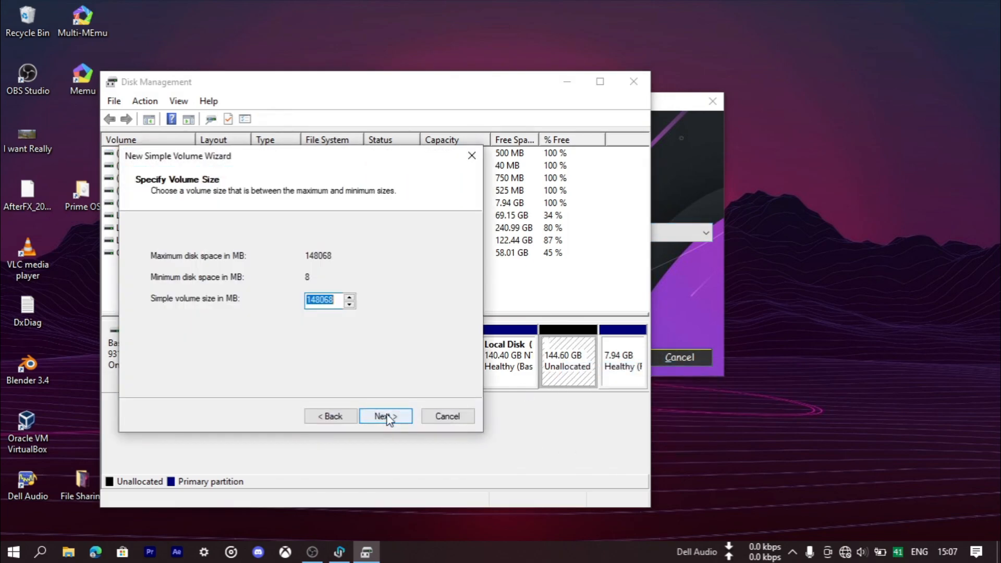
left_click(385, 416)
left_click(386, 416)
left_click(386, 416)
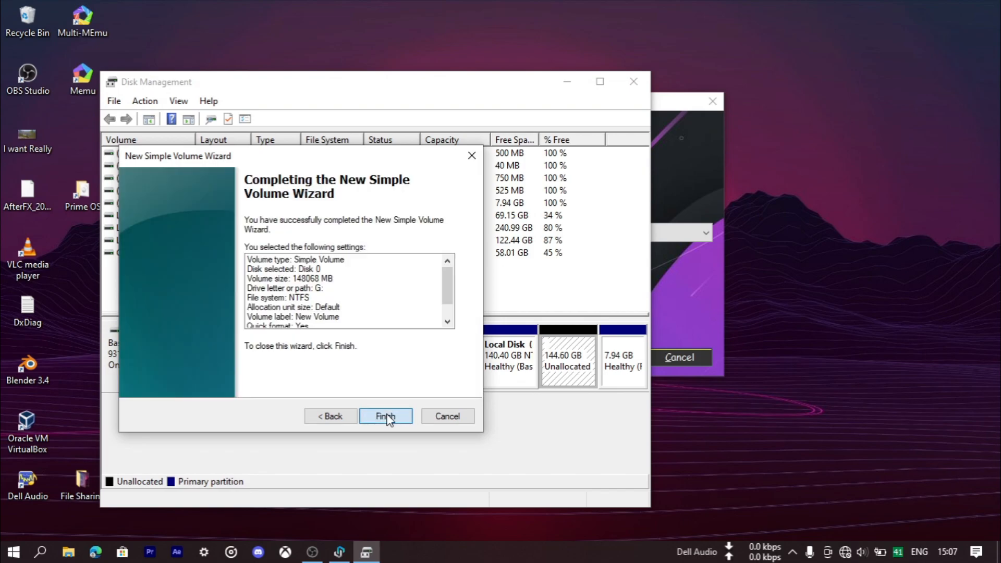
left_click(385, 416)
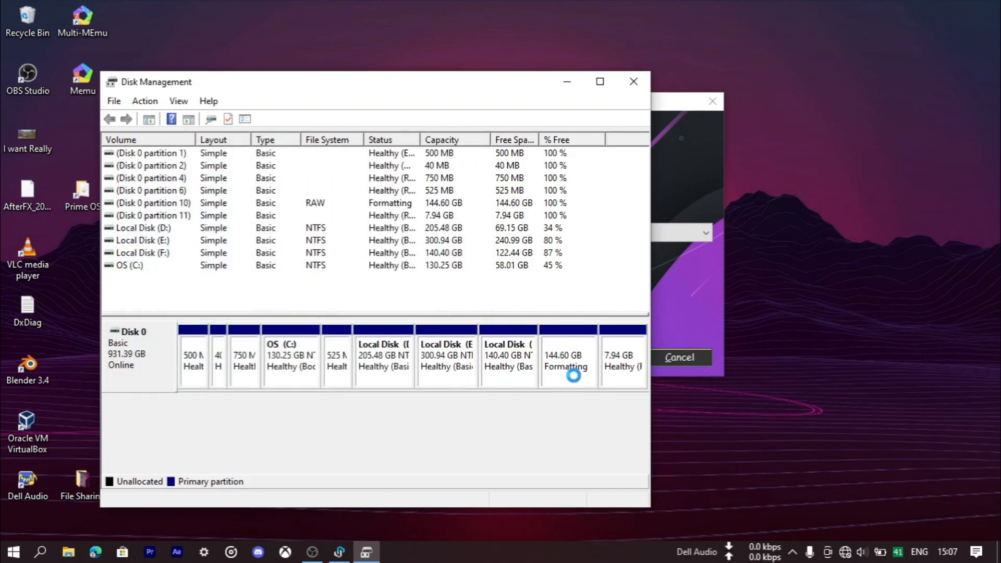
left_click(639, 80)
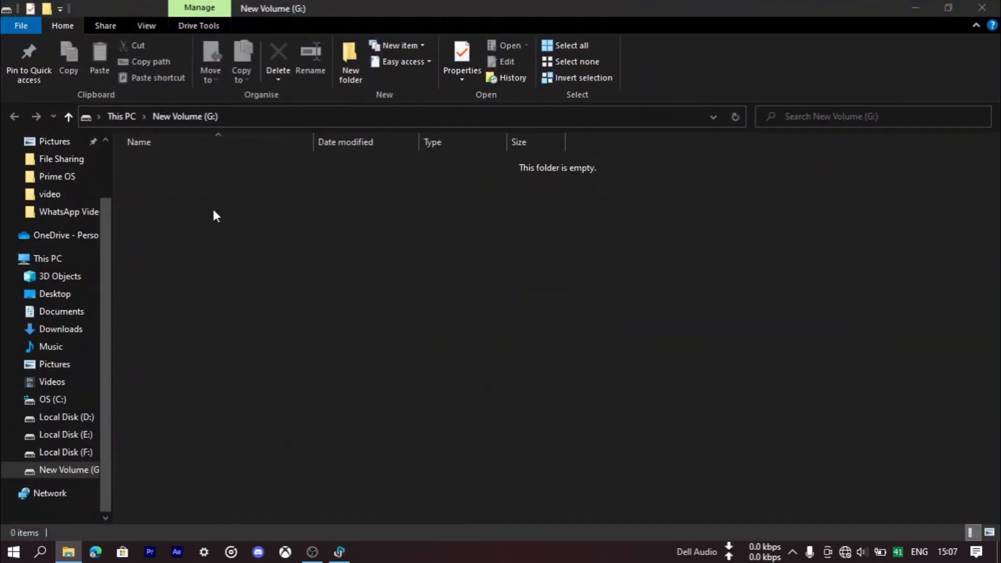
left_click(121, 116)
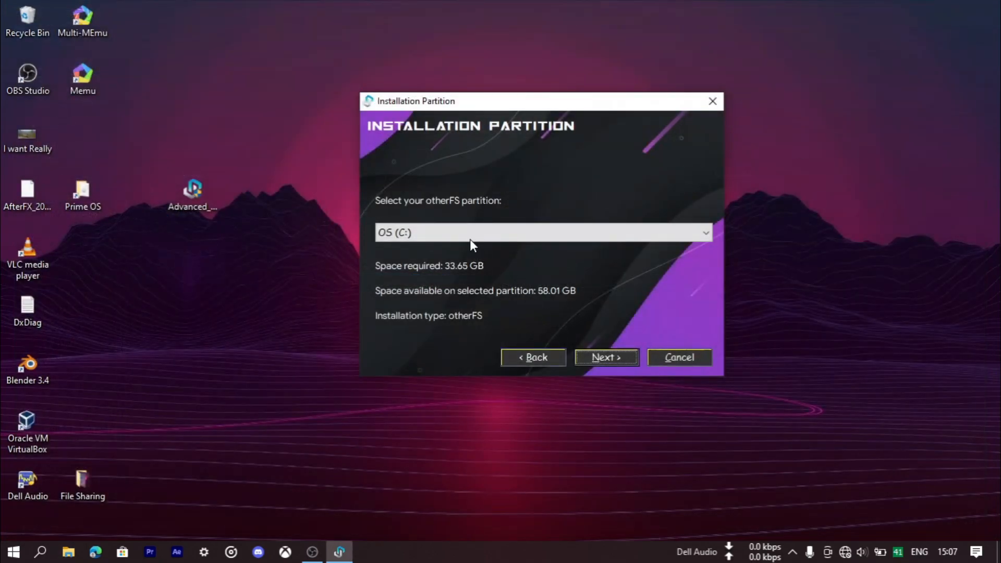
- Reload the installer's partition list by going back and choosing 32 GB again, and select New Volume (G:) as the otherFS partition
left_click(469, 232)
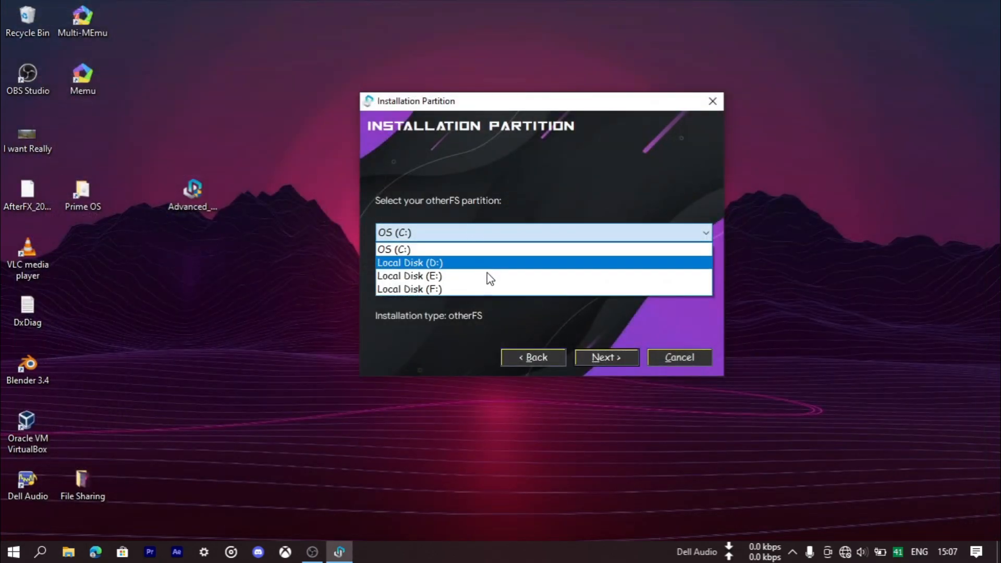
left_click(473, 327)
left_click(549, 357)
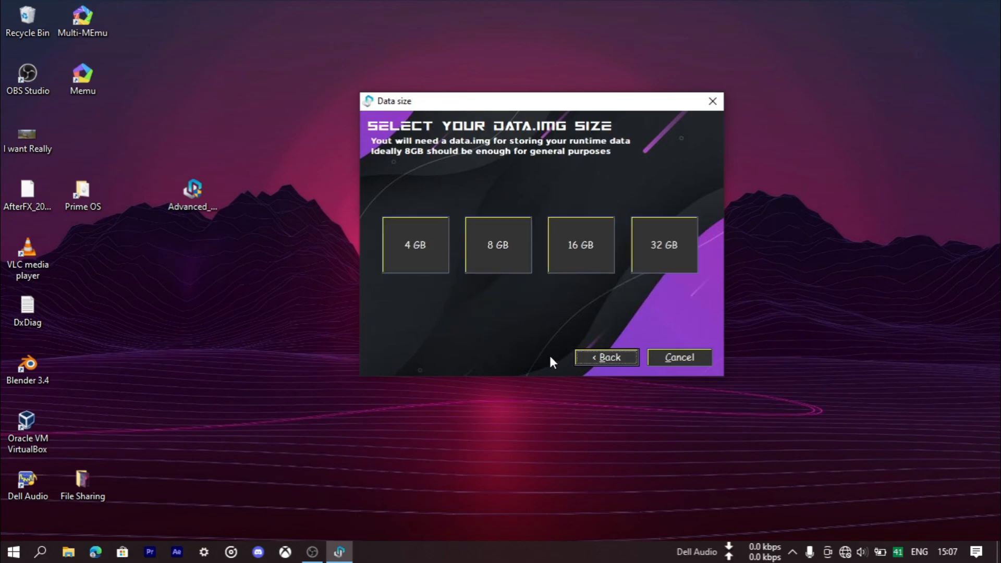
left_click(662, 240)
left_click(500, 231)
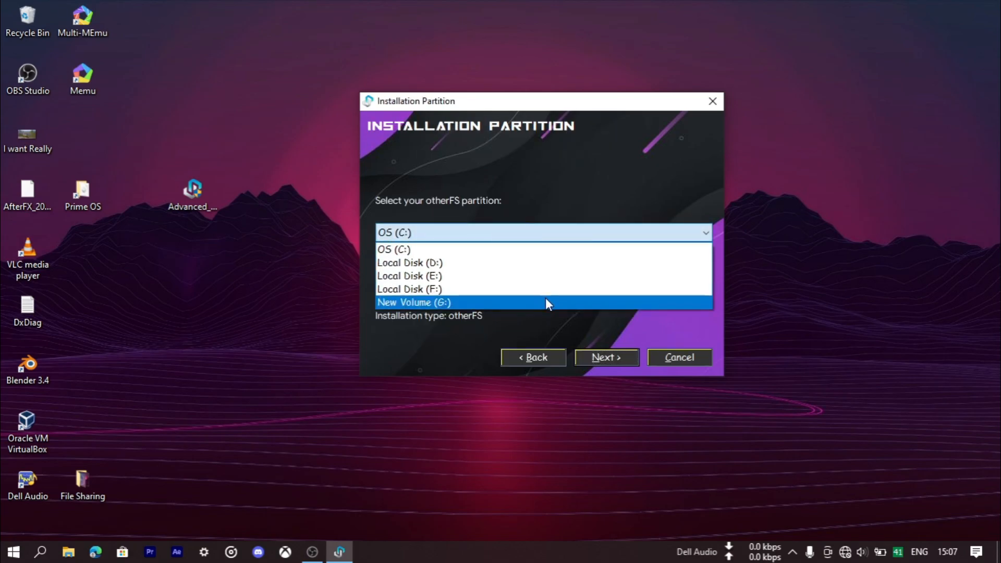
left_click(502, 301)
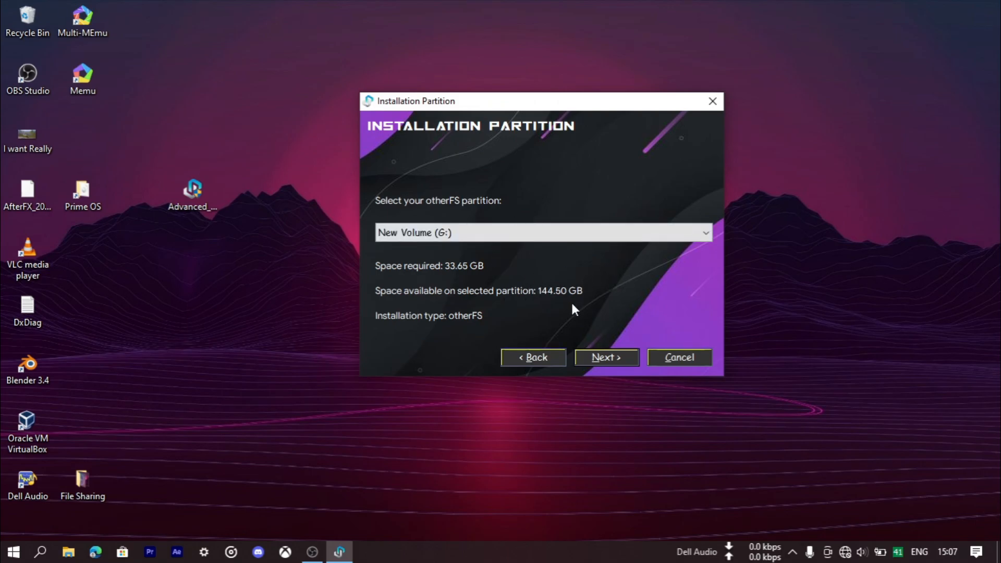
- Check New Volume (G:) in File Explorer, install Android-x86 ASG to G:\Android-x86-ASG, and continue through the Grub2Win warning and setup message
left_click(608, 356)
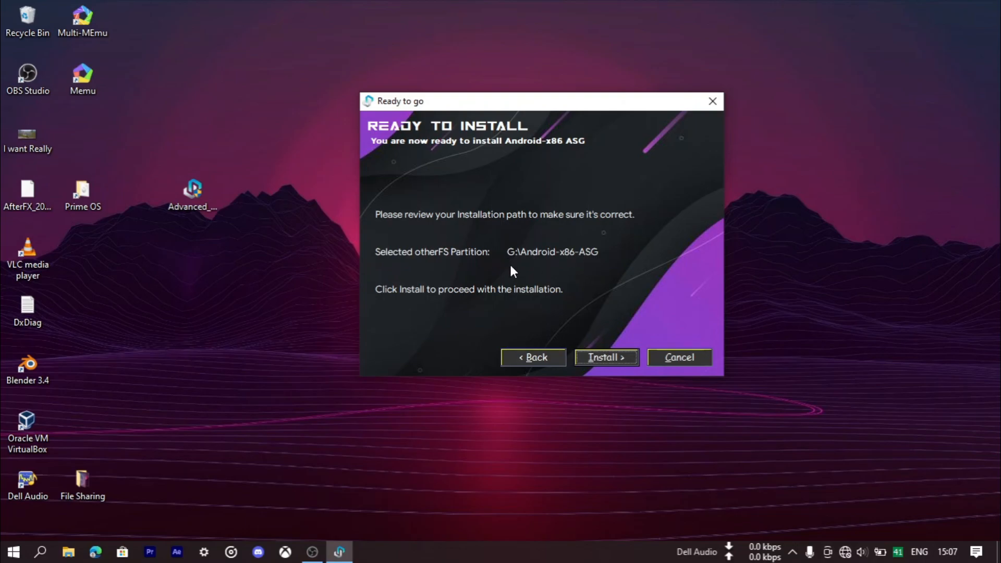
left_click(69, 551)
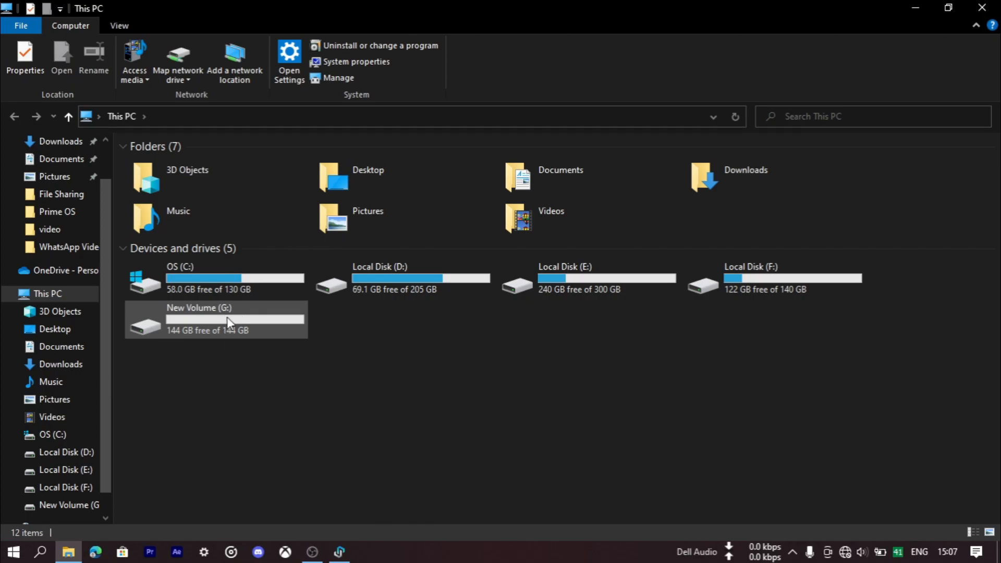
left_click(981, 7)
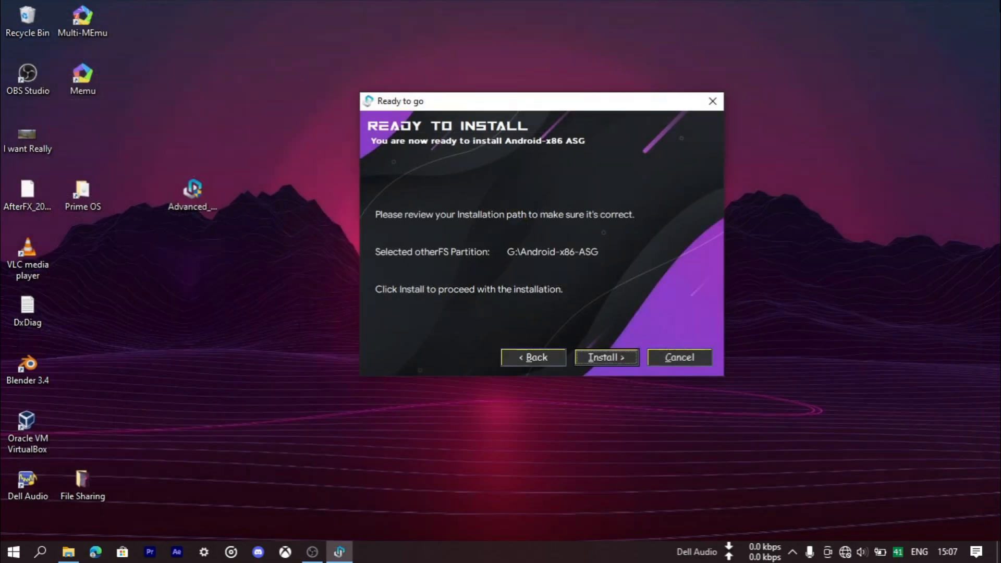
left_click(623, 357)
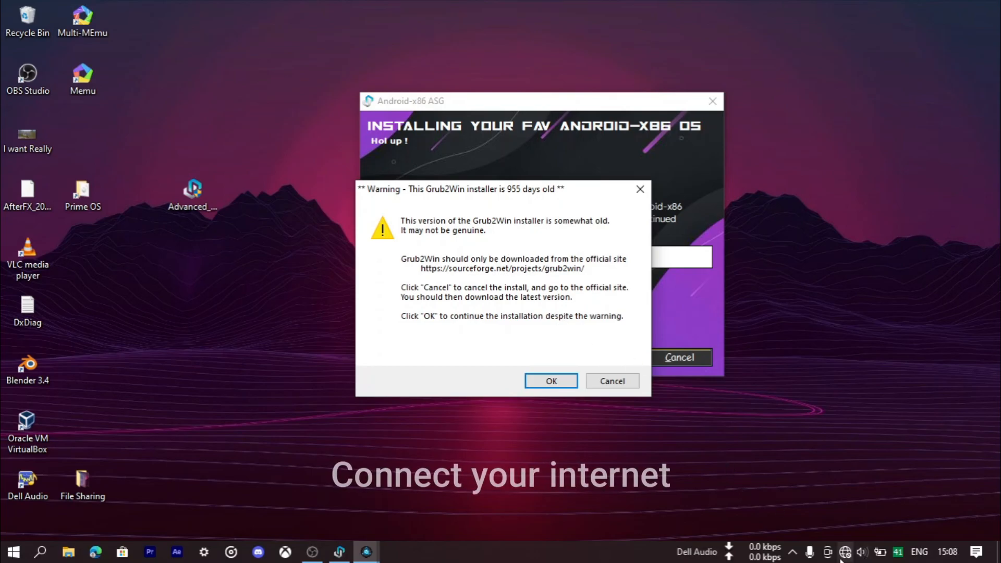
left_click(568, 380)
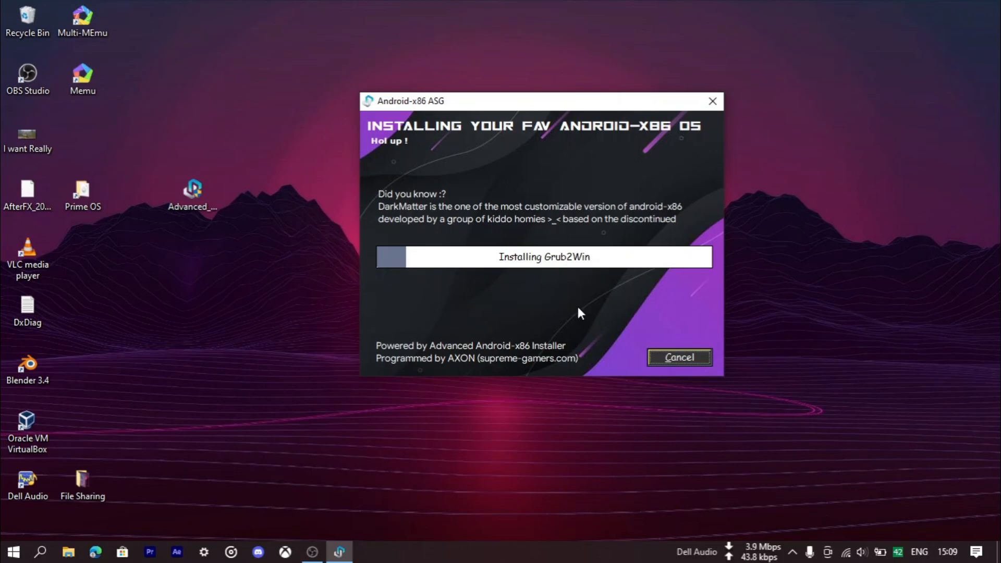
left_click(313, 551)
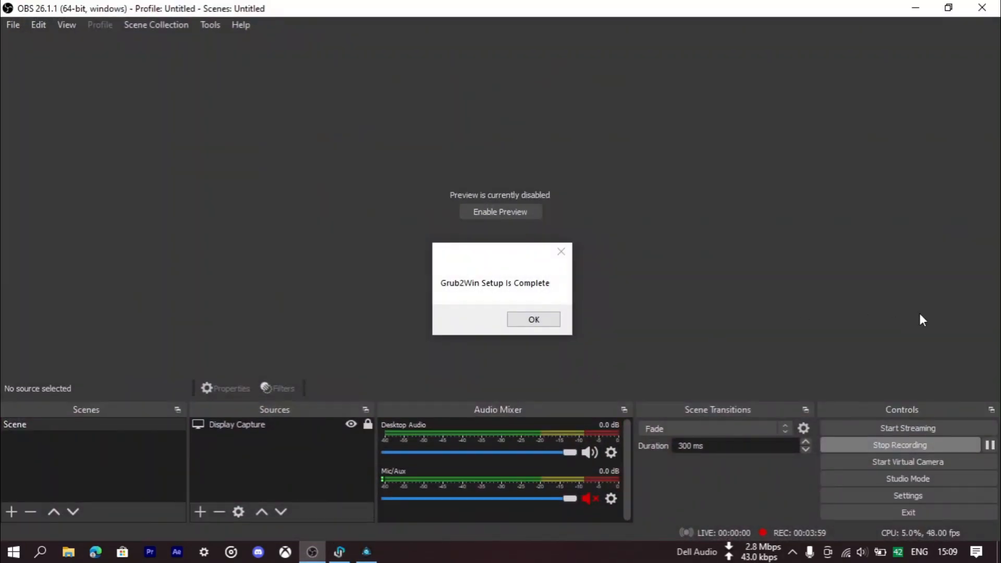
left_click(516, 326)
left_click(989, 445)
left_click(915, 8)
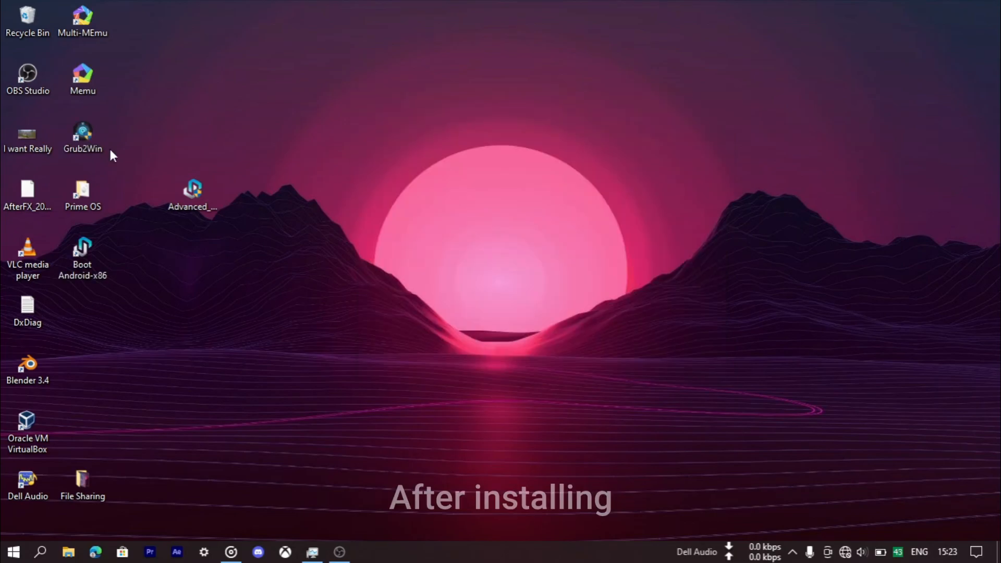
- Open Grub2Win's boot menu configuration and delete the Android-x86-ASG entry
left_click(93, 131)
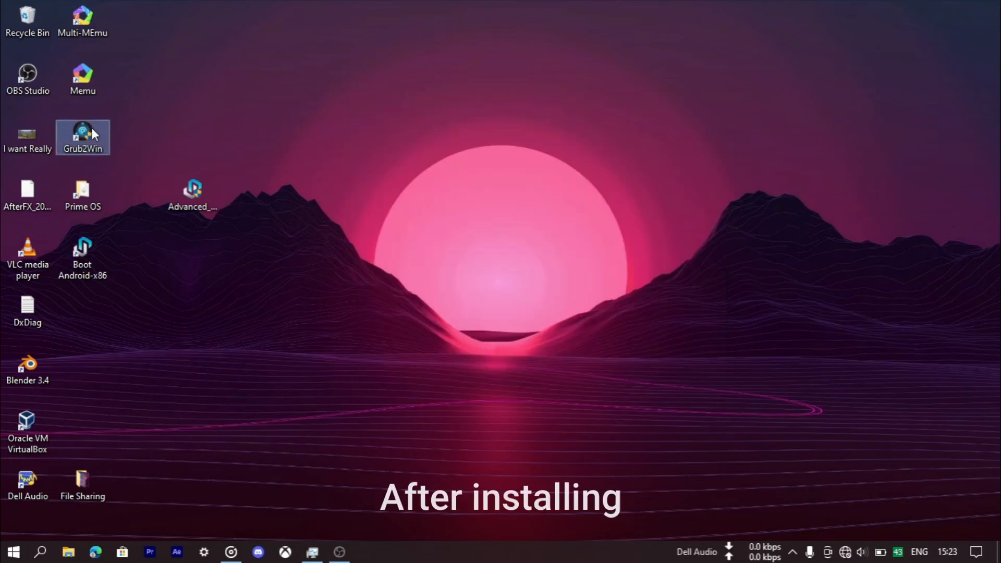
double_click(93, 130)
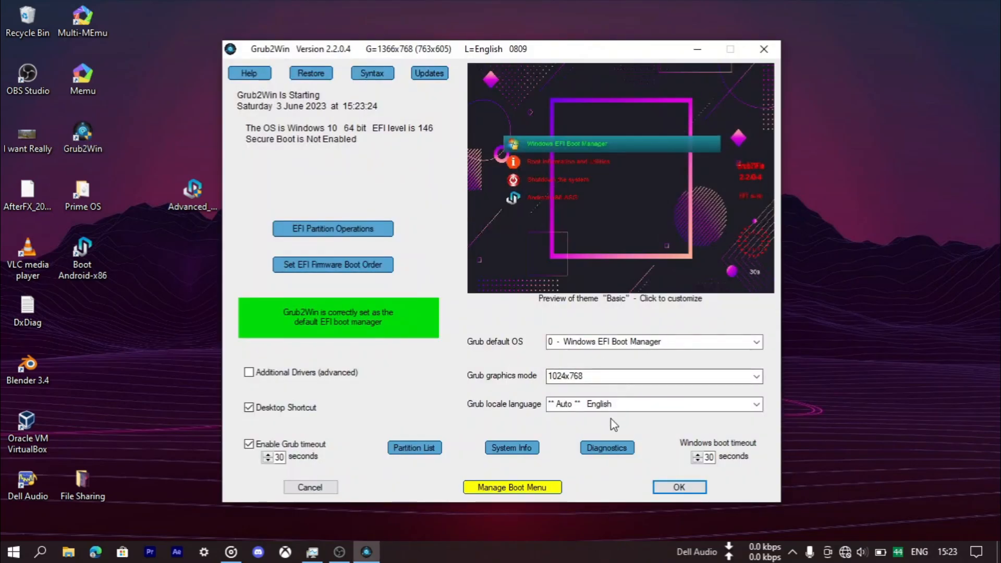
left_click(531, 488)
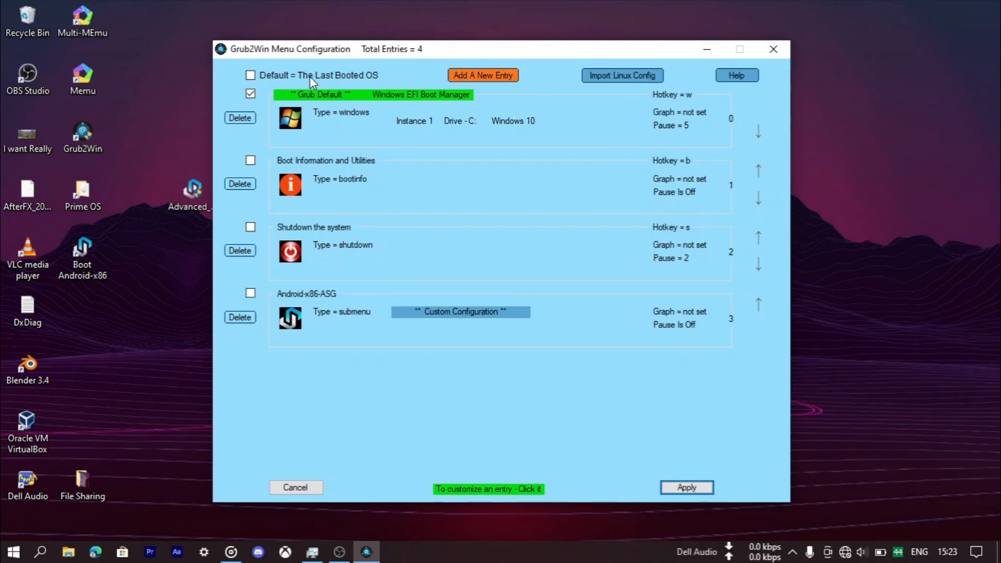
left_click(251, 294)
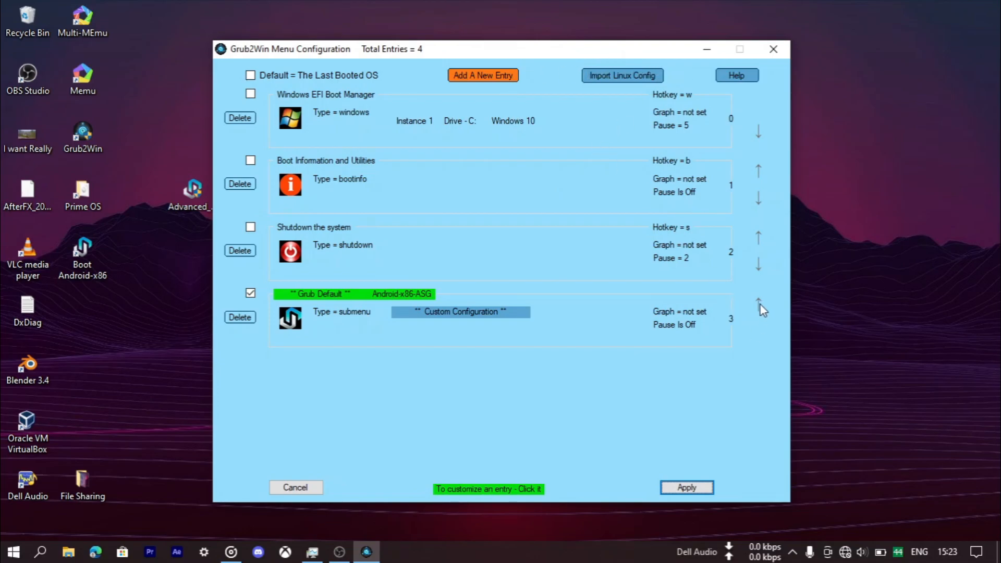
left_click(239, 318)
key("Return")
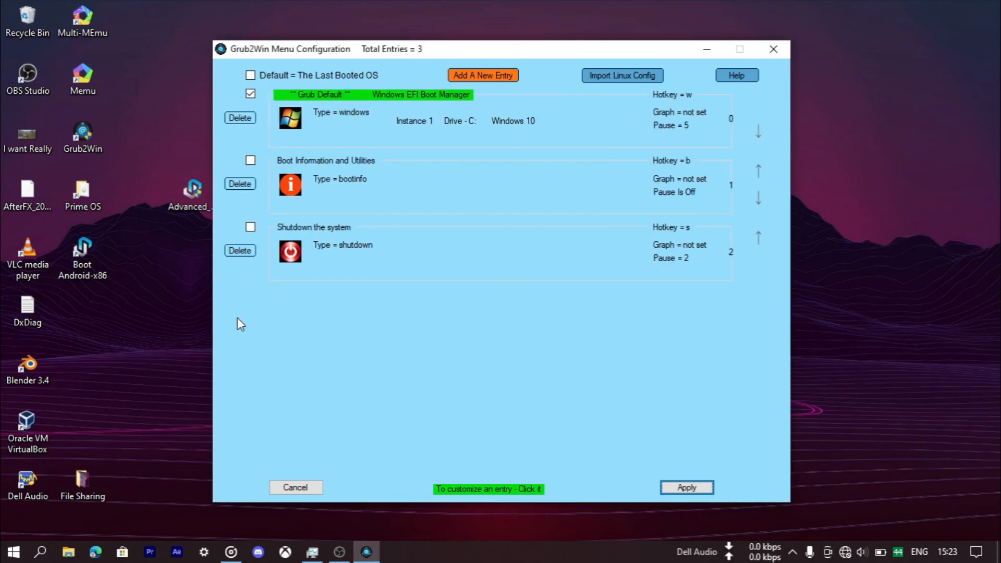
- Add a new boot menu entry of type android and title it Prime OS 2.0
left_click(478, 76)
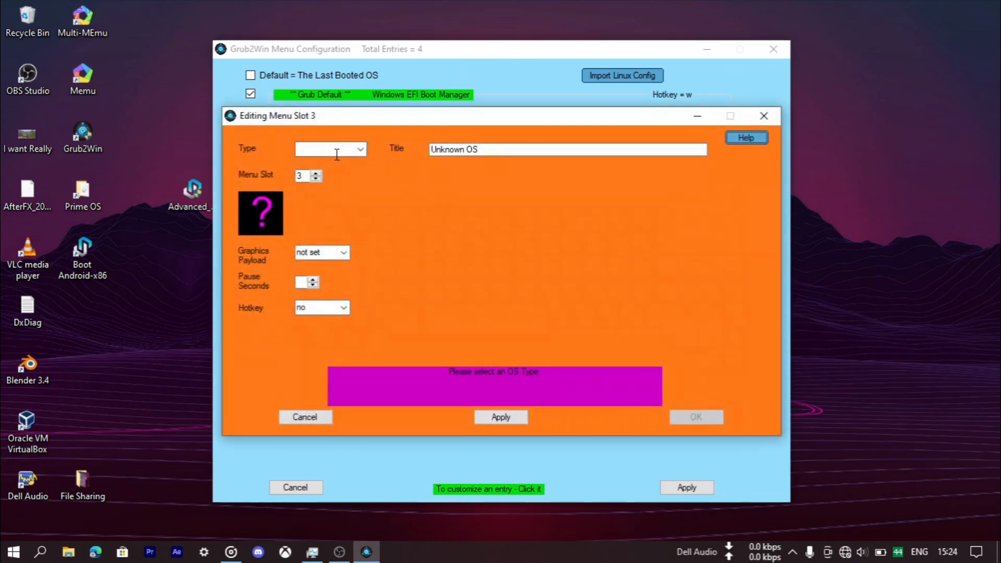
left_click(341, 154)
type("P")
left_click(361, 149)
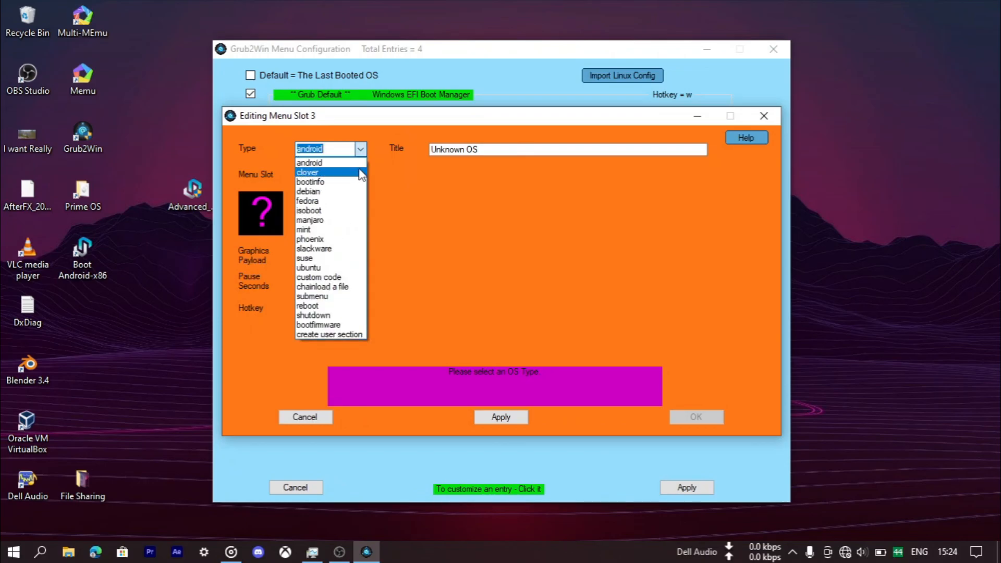
left_click(360, 163)
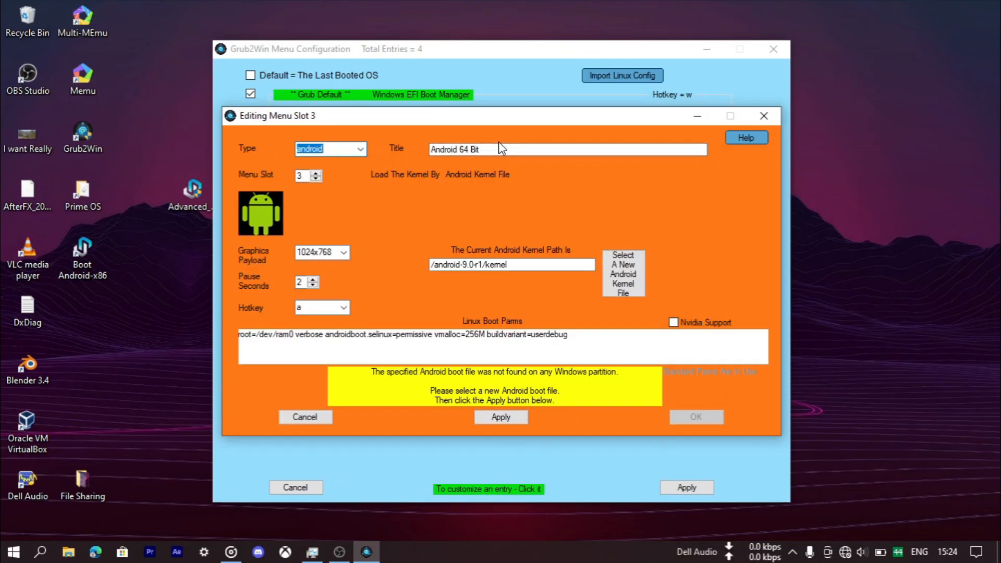
key("Tab")
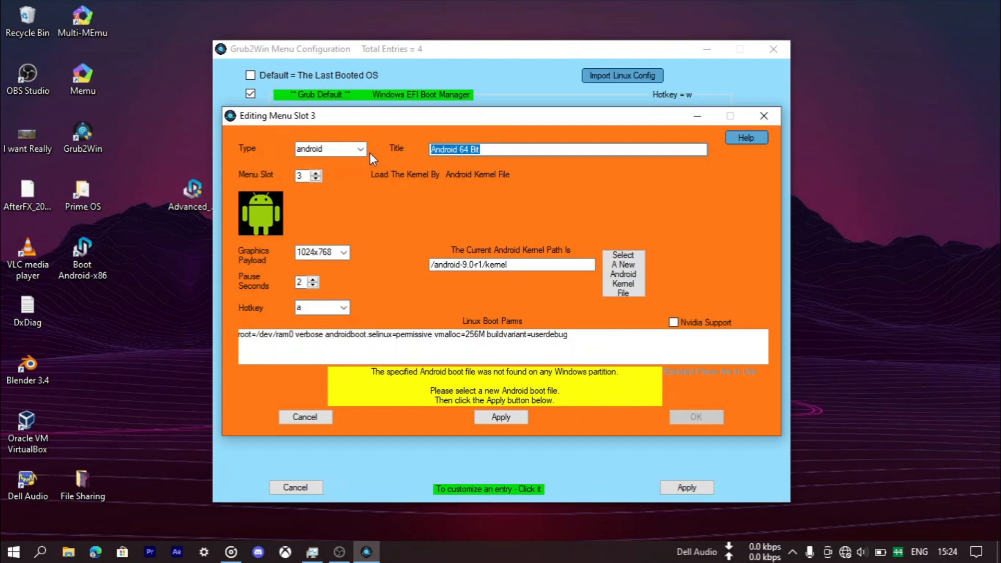
type("Prime OS 2.0")
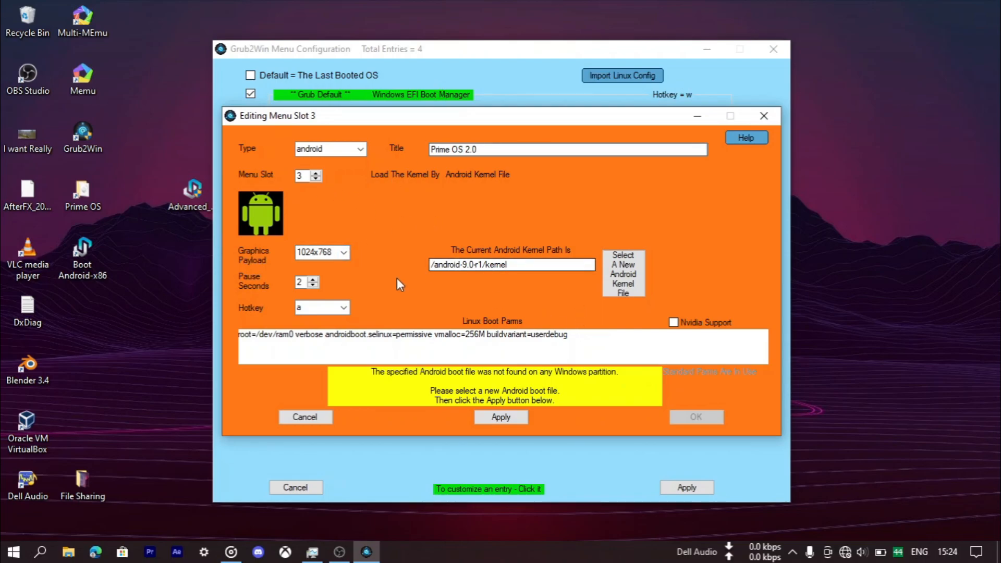
- Set the entry's Android kernel file to kernel in the Android-x86-ASG folder on New Volume (G:) and accept the entry
left_click(615, 278)
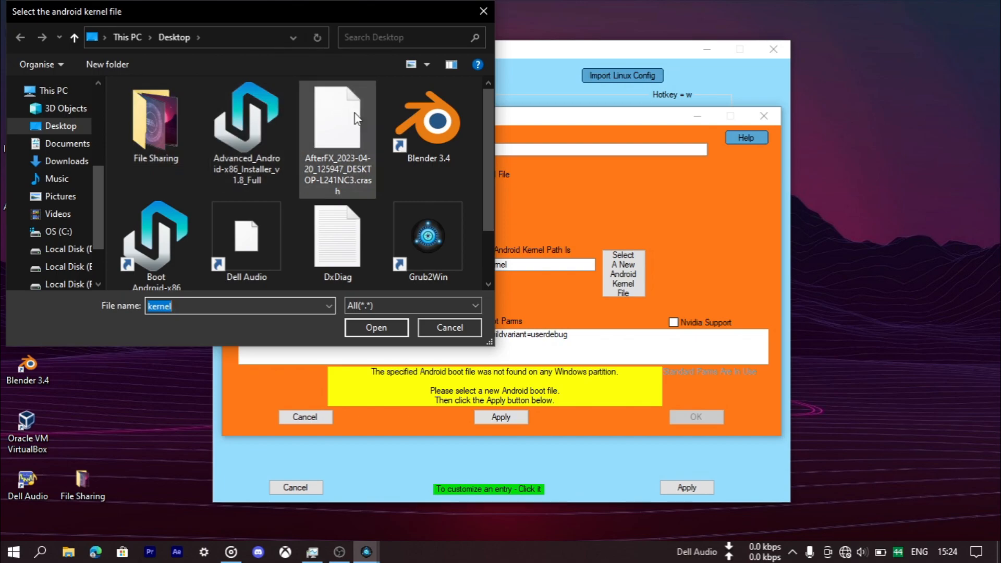
scroll(356, 119, "down", 1)
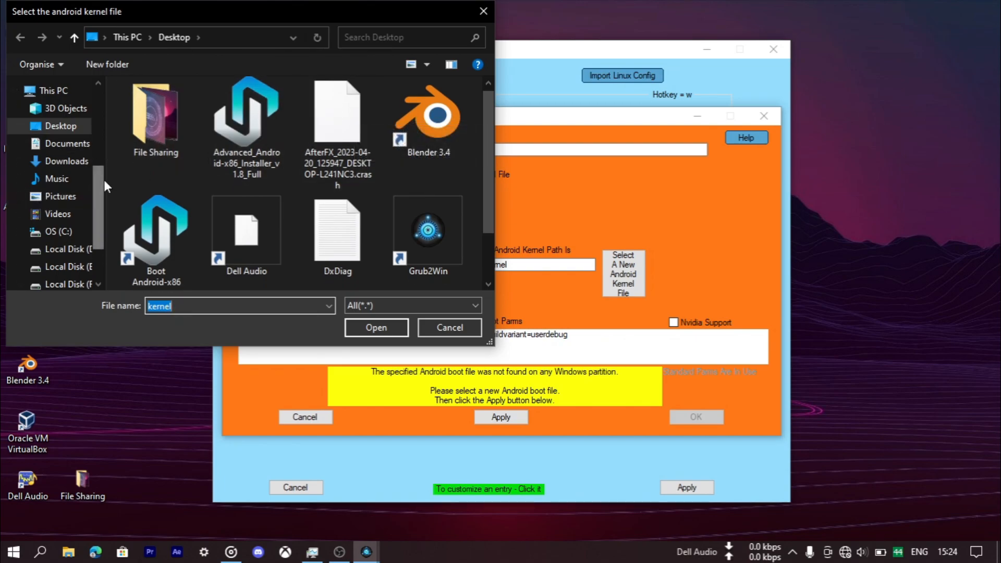
left_click_drag(104, 180, 104, 249)
left_click(62, 225)
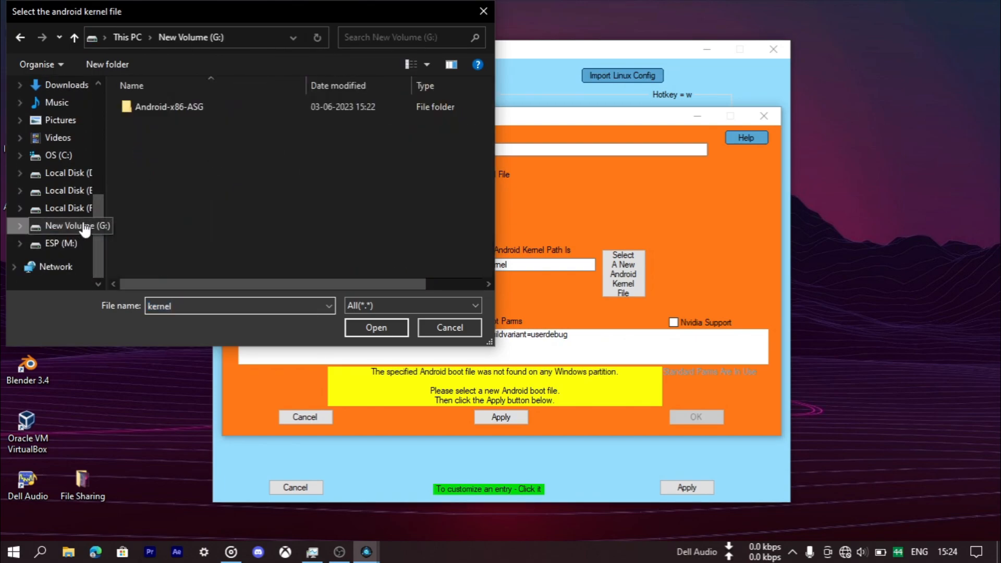
double_click(146, 107)
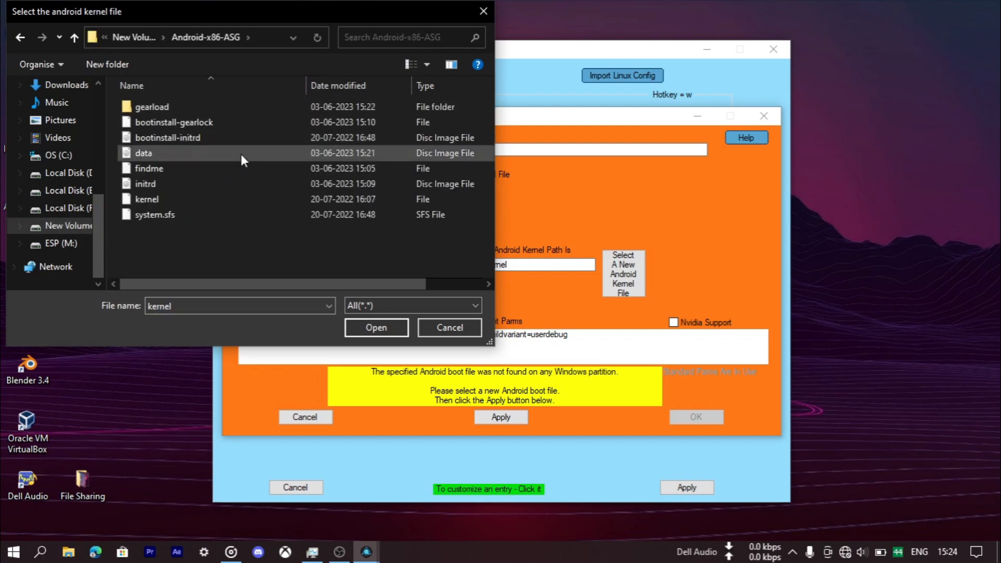
double_click(176, 199)
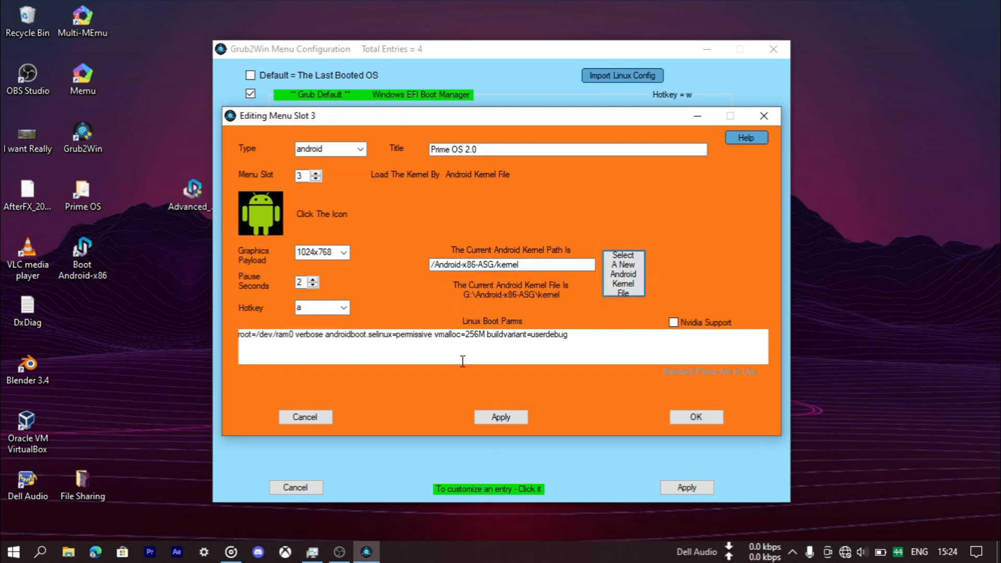
left_click(512, 417)
left_click(680, 417)
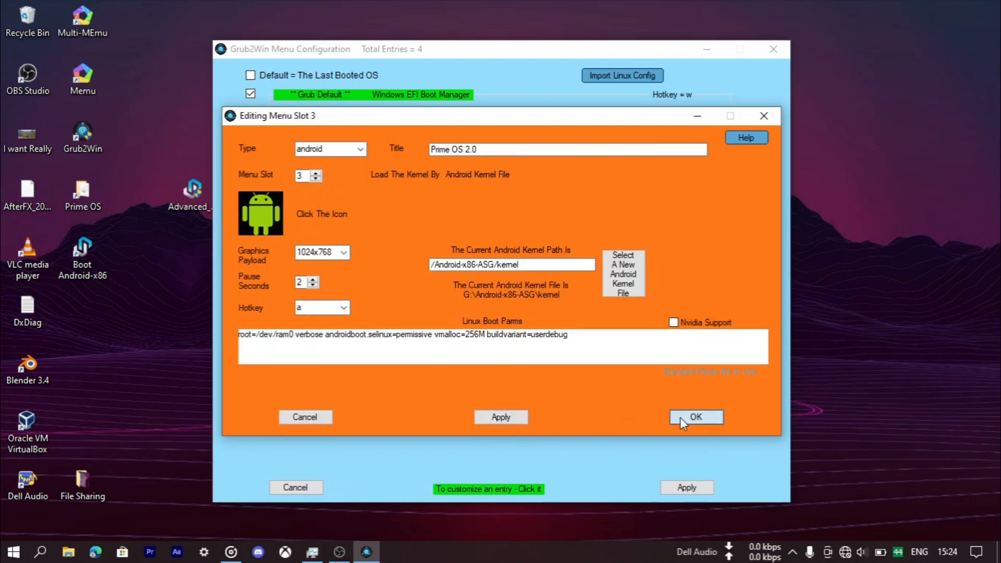
- Apply the boot menu configuration, save the Grub2Win settings and close Grub2Win
left_click(700, 493)
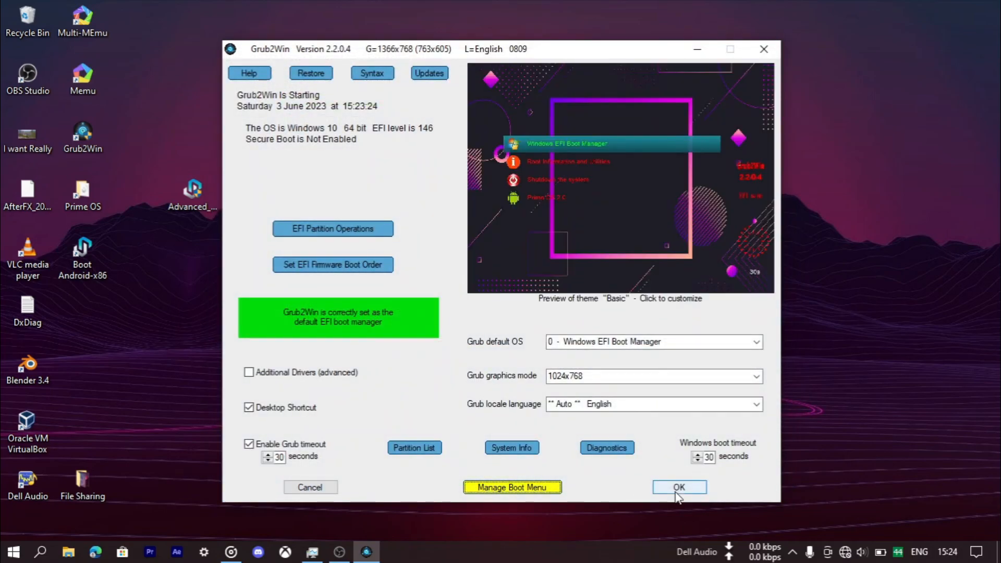
left_click(678, 490)
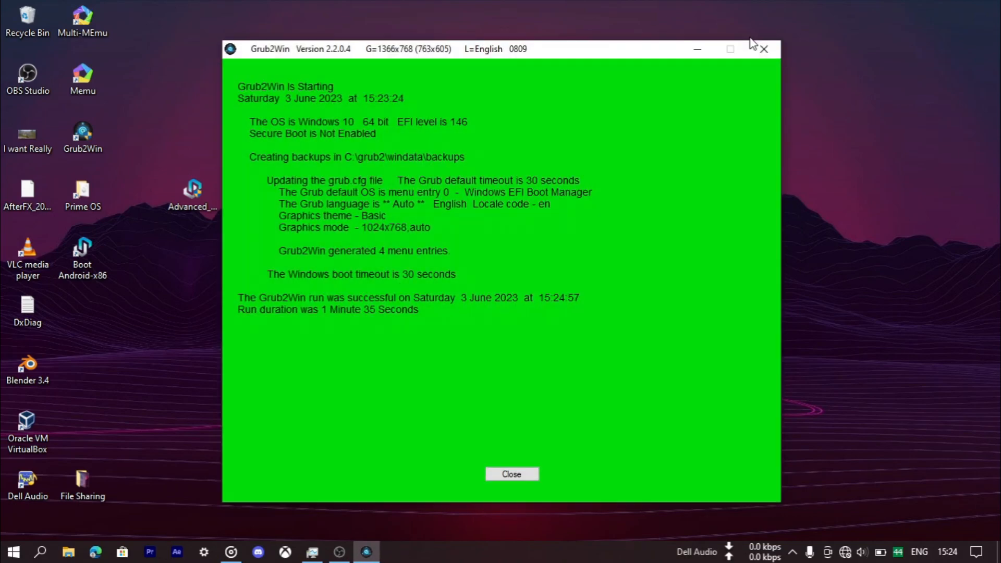
left_click(512, 474)
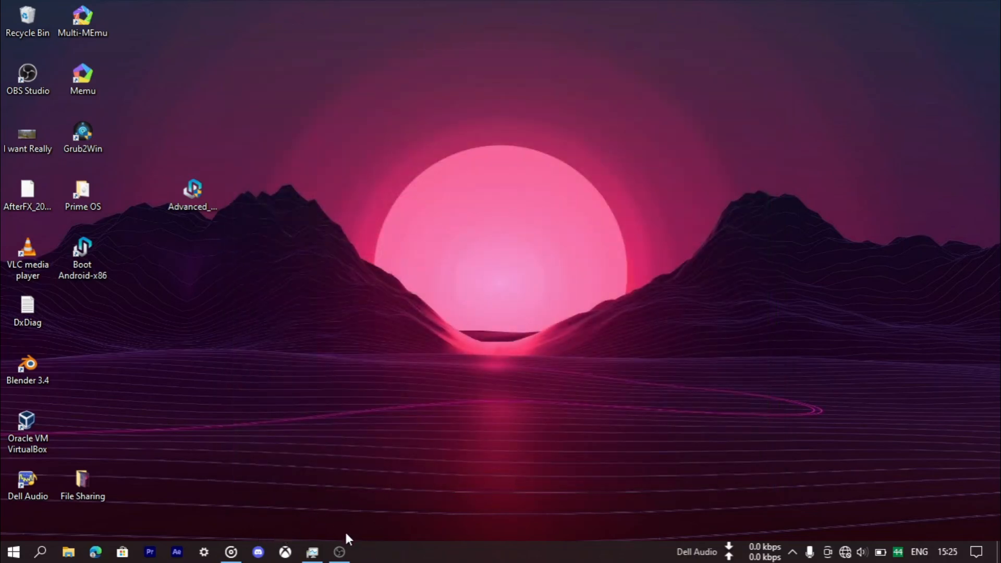
left_click(339, 552)
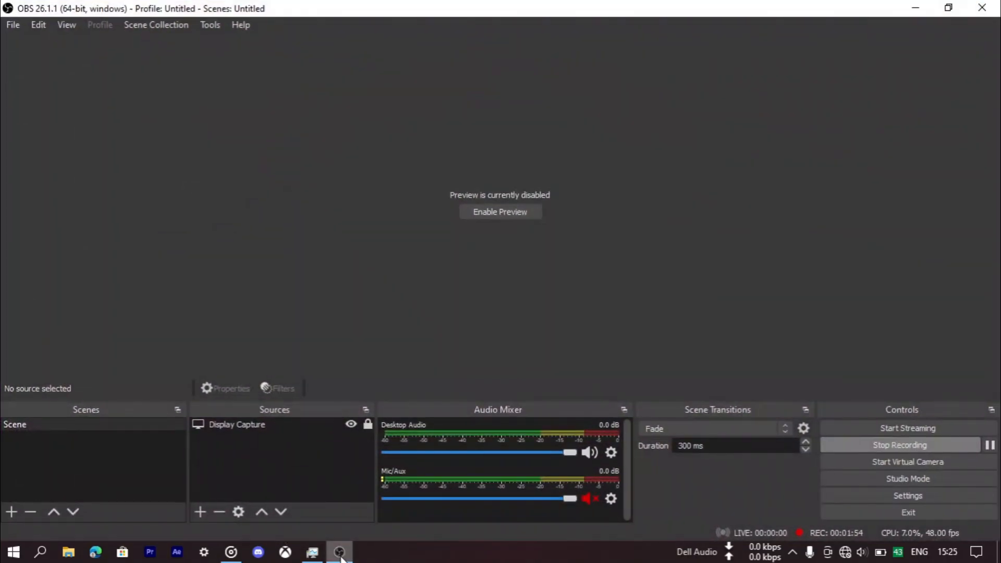
left_click(339, 551)
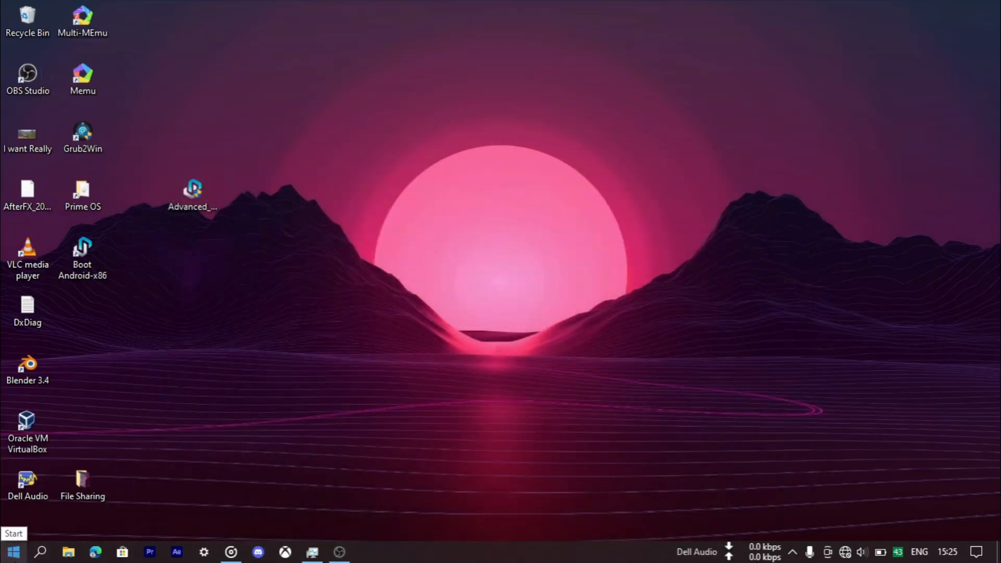
- Restart the computer from Windows
left_click(14, 554)
left_click(18, 518)
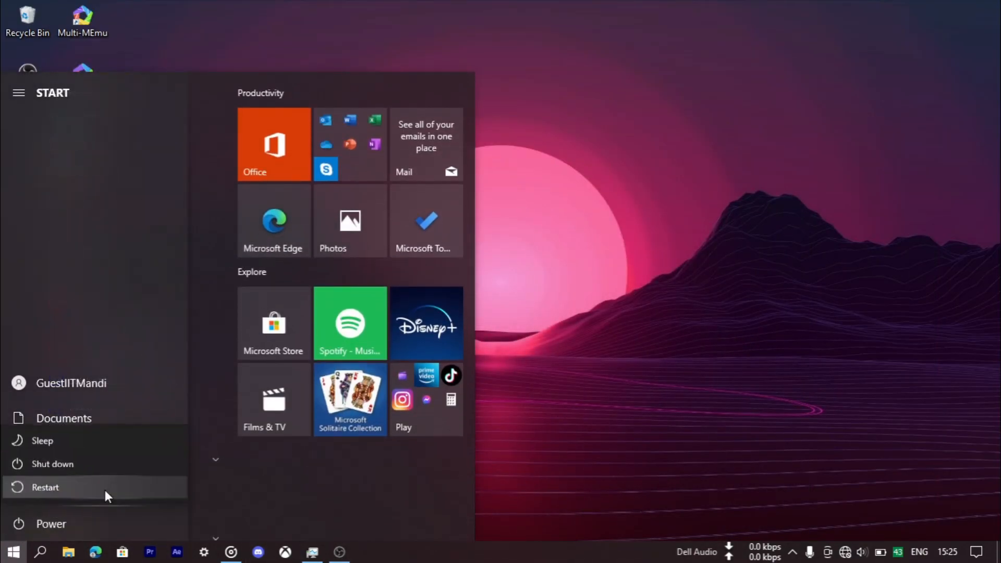